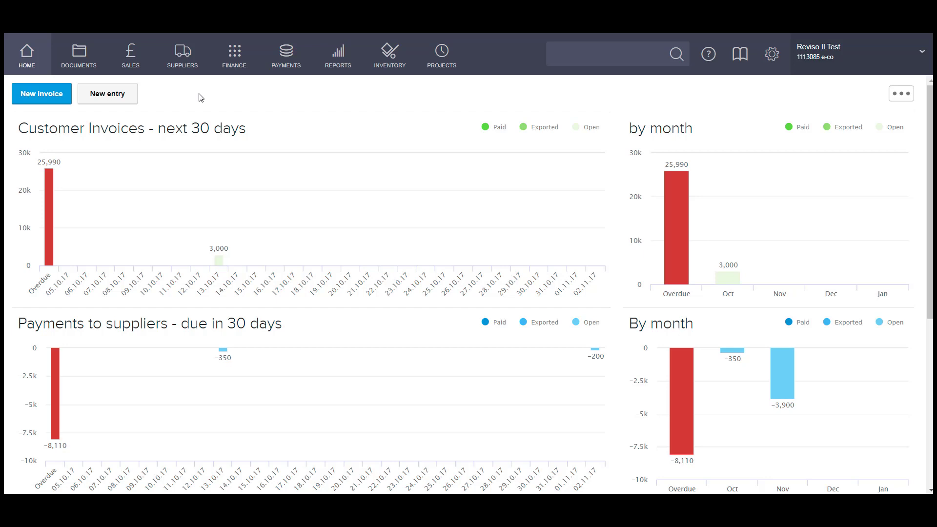
Step: Open the image archive from the sales invoicing design and layout area
click(135, 72)
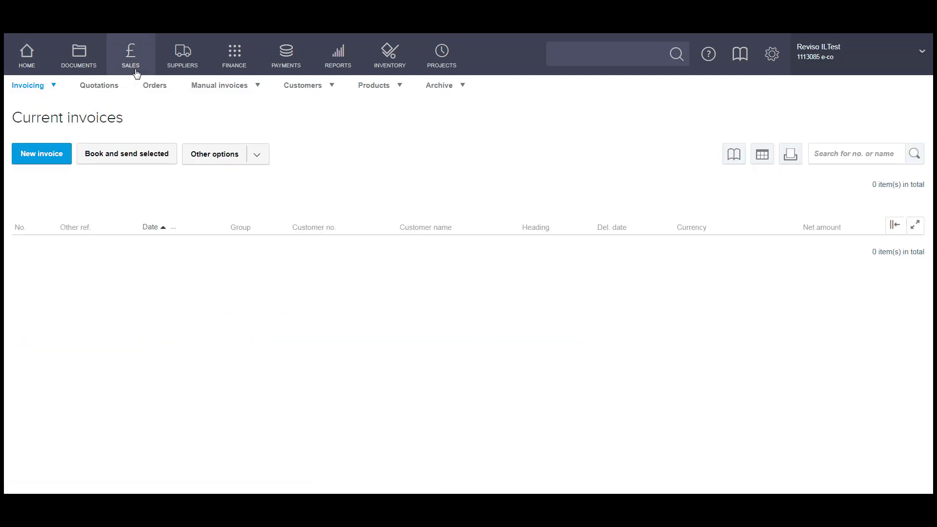
click(31, 93)
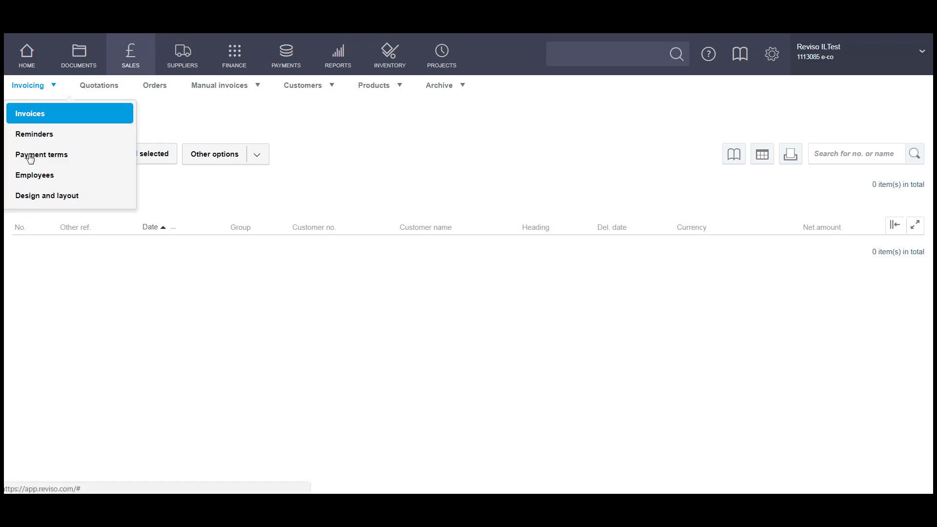
click(38, 201)
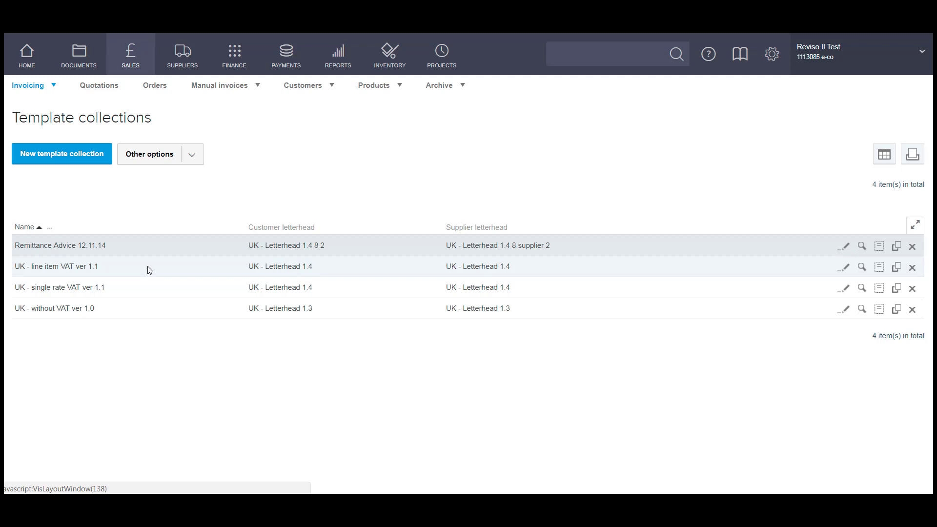
click(192, 156)
click(192, 156)
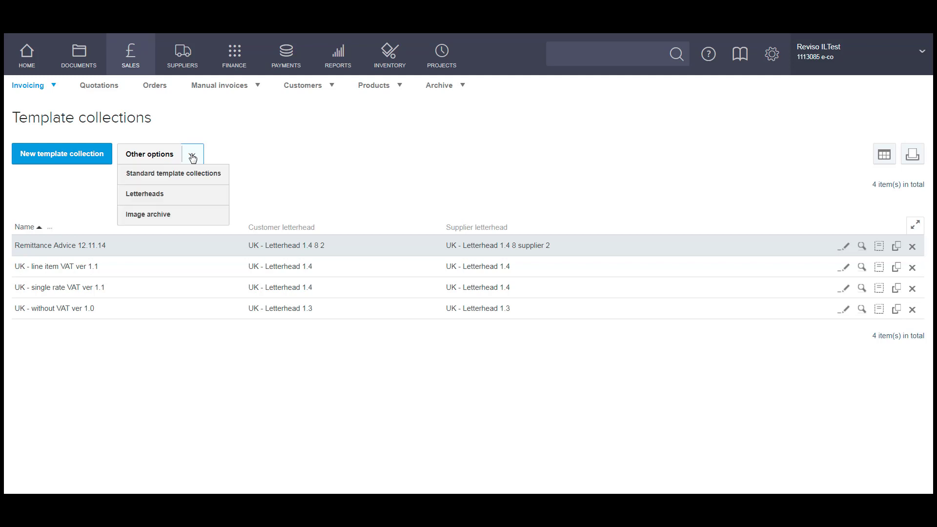
click(143, 217)
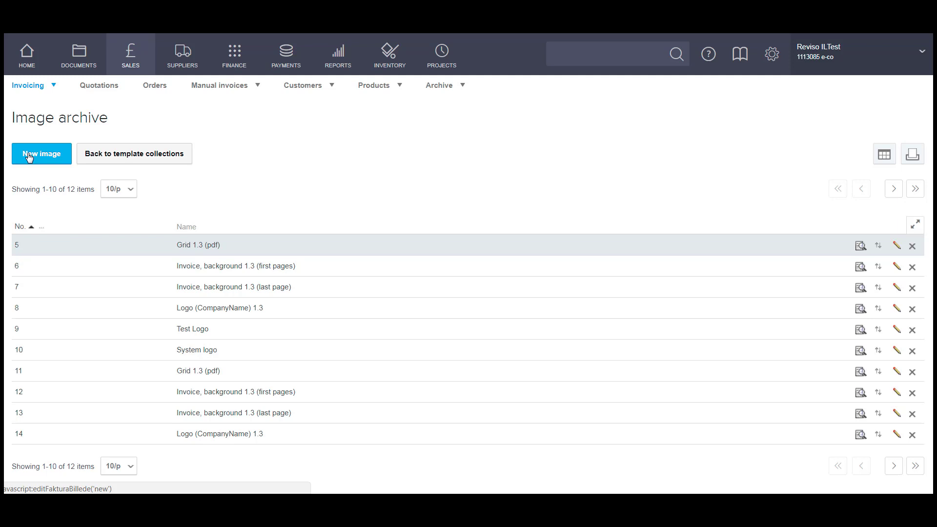
Step: Return to the template collections and open the layout of the UK - Letterhead 1.4 letterhead
click(121, 155)
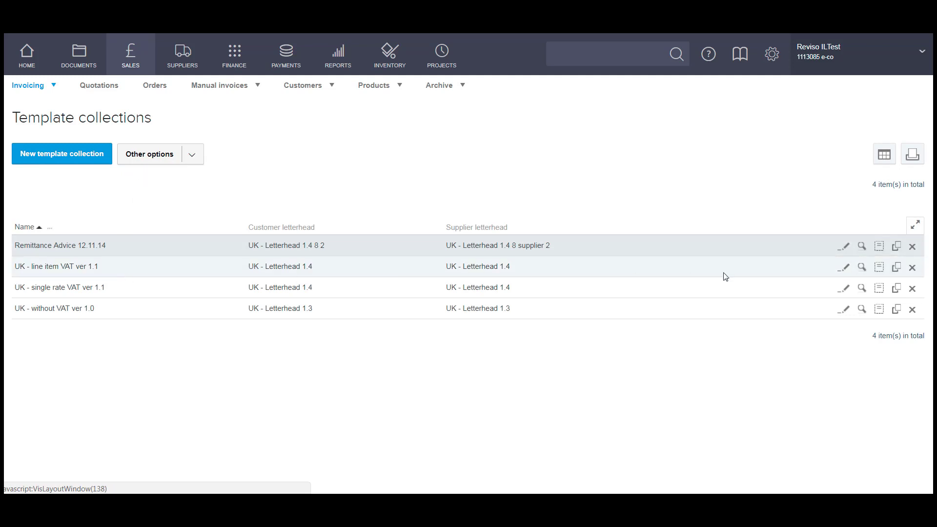
click(192, 155)
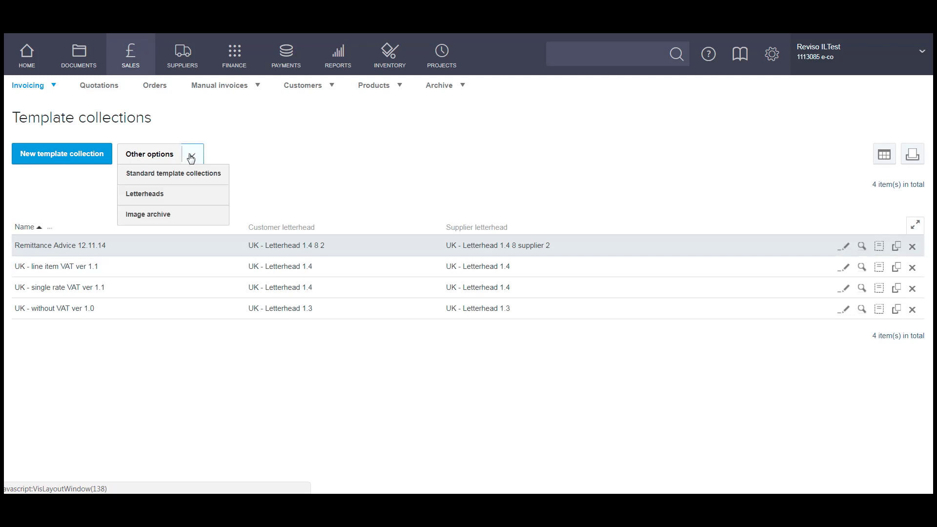
click(175, 195)
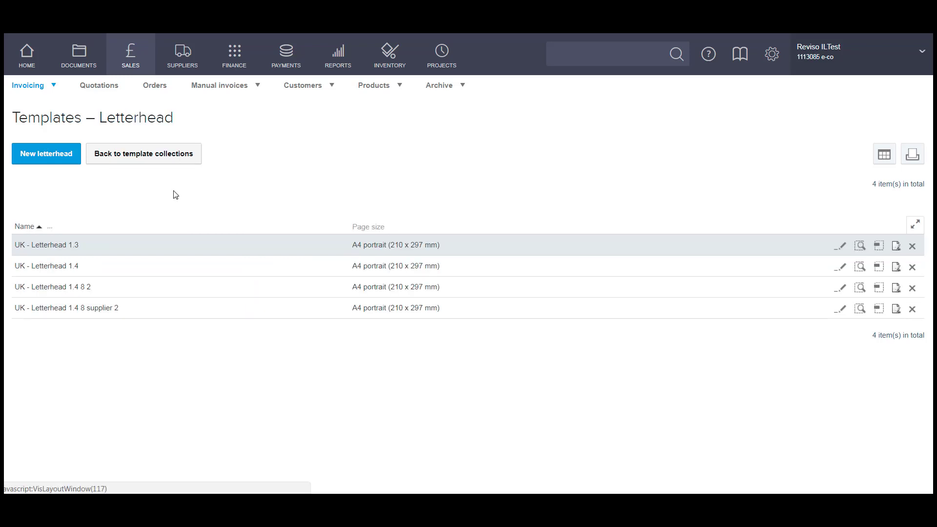
click(896, 268)
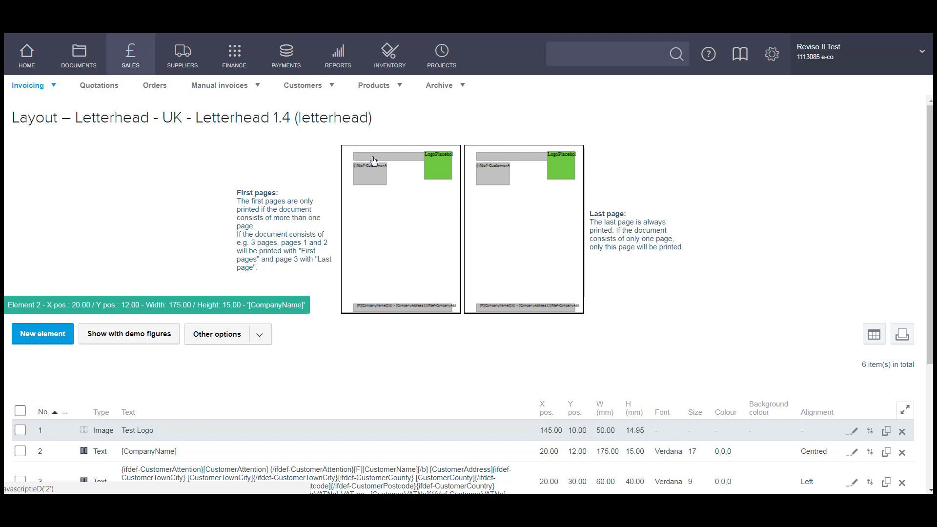
Step: Examine the settings of the company name element and the letterhead's list of layout elements
click(373, 161)
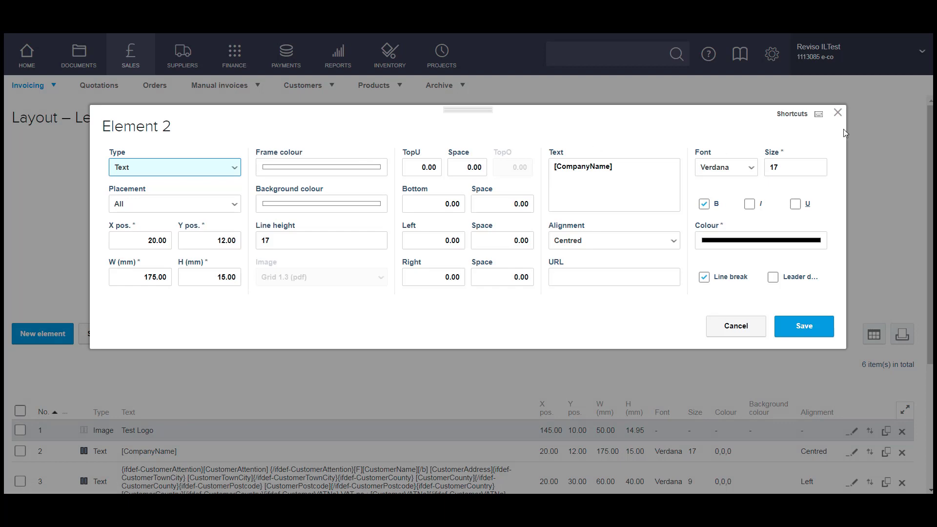
click(837, 112)
scroll(704, 329, down, 2)
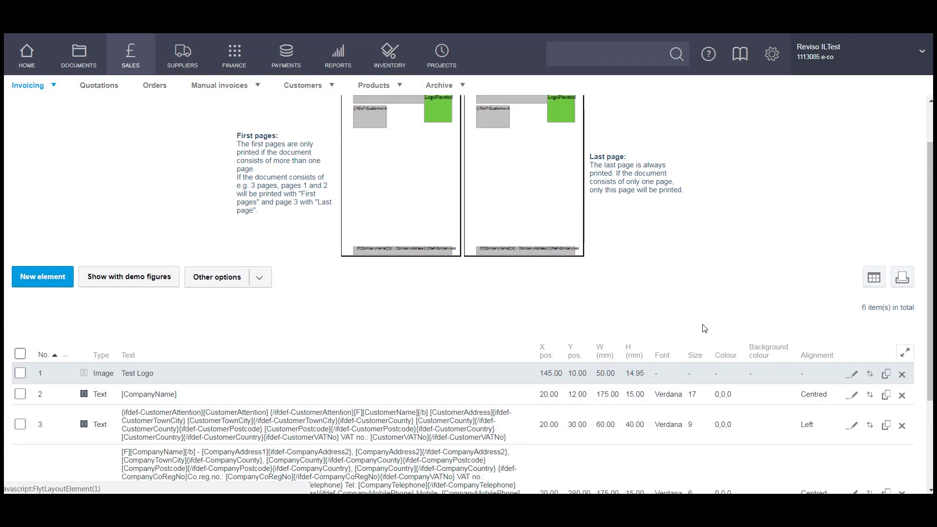
scroll(704, 328, down, 2)
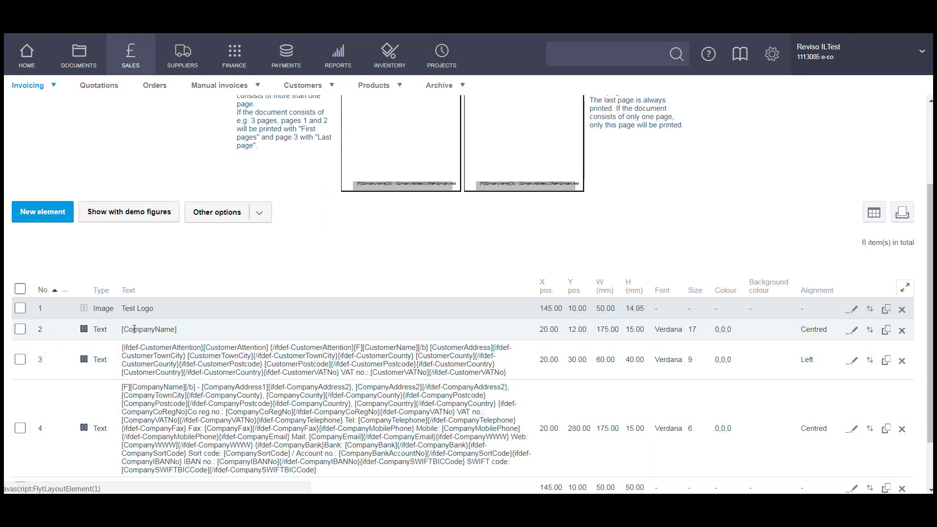
scroll(395, 172, up, 4)
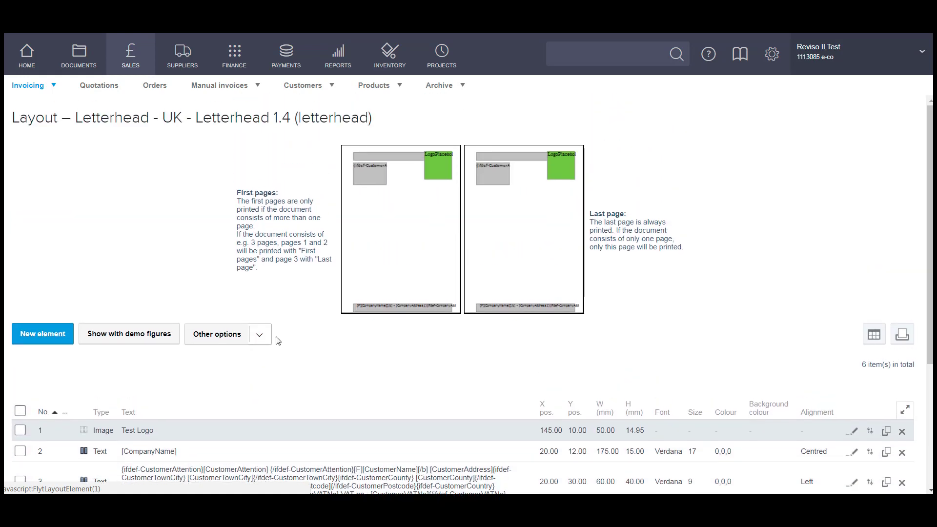
Step: Set the company name element's placement to None and save it
click(396, 161)
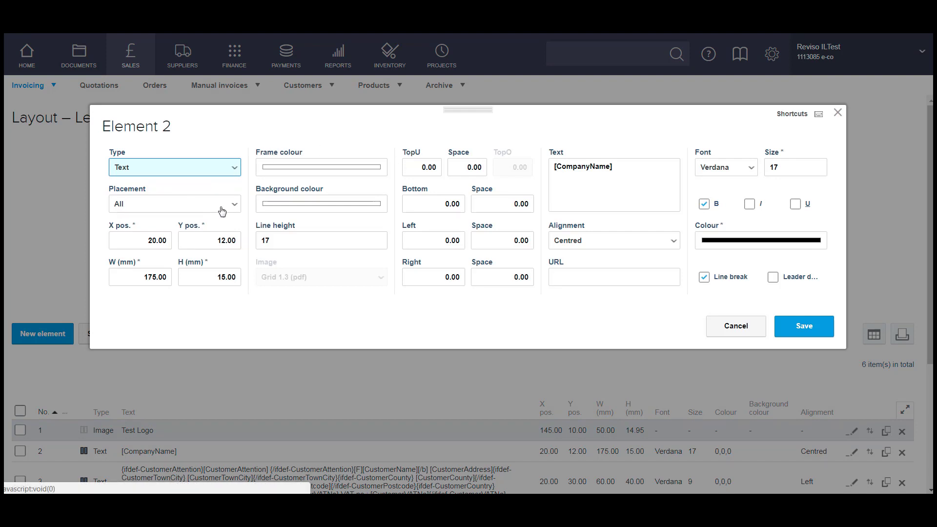
click(237, 209)
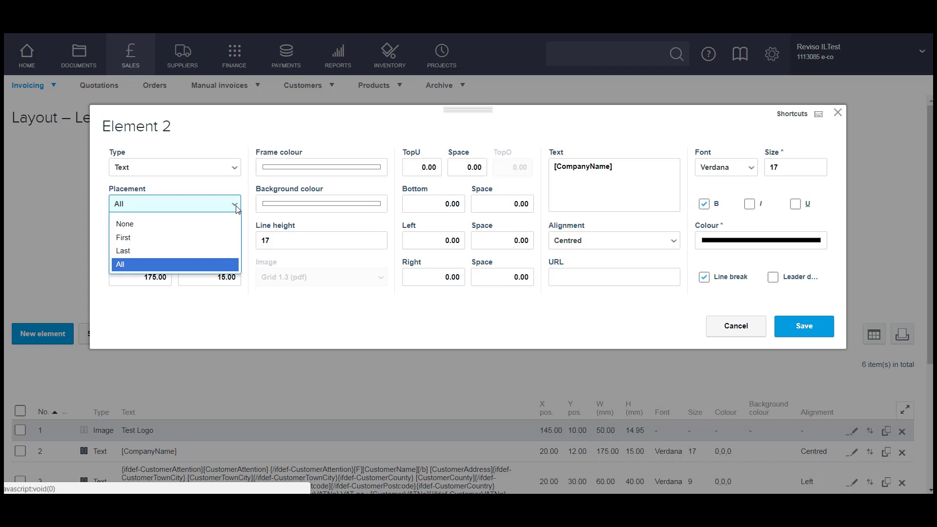
click(166, 226)
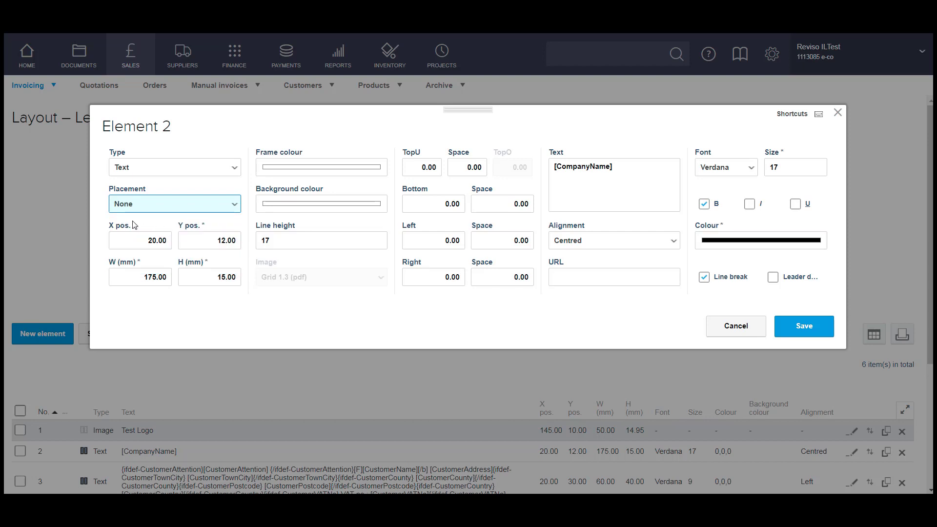
click(790, 339)
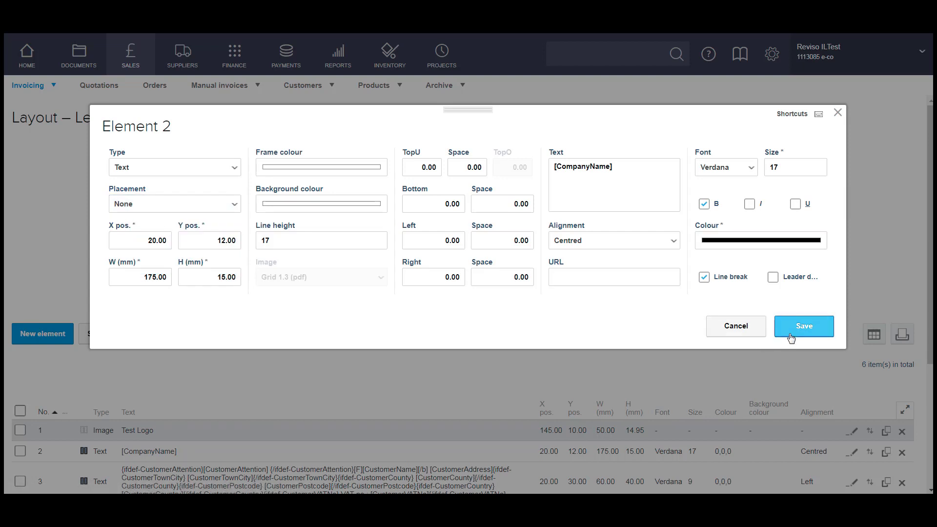
click(790, 330)
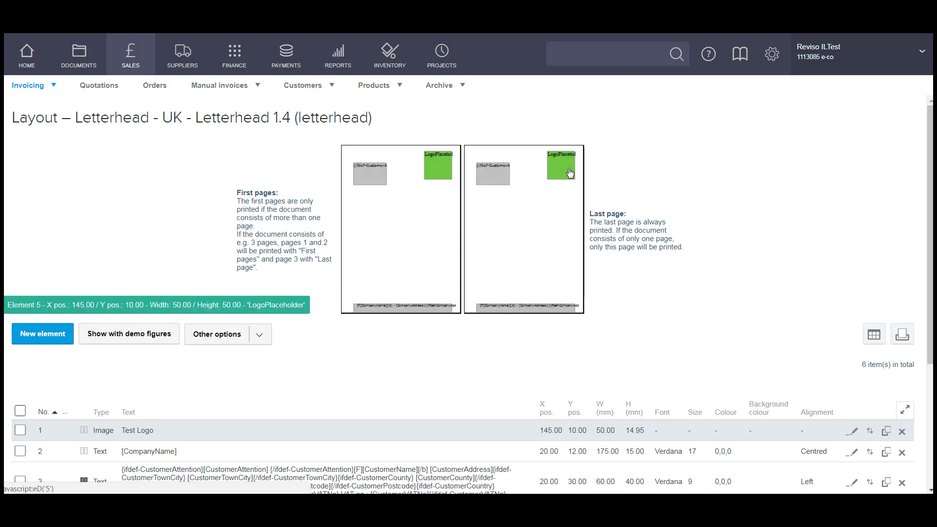
Step: Set the company name element's placement back to All and save it
click(853, 454)
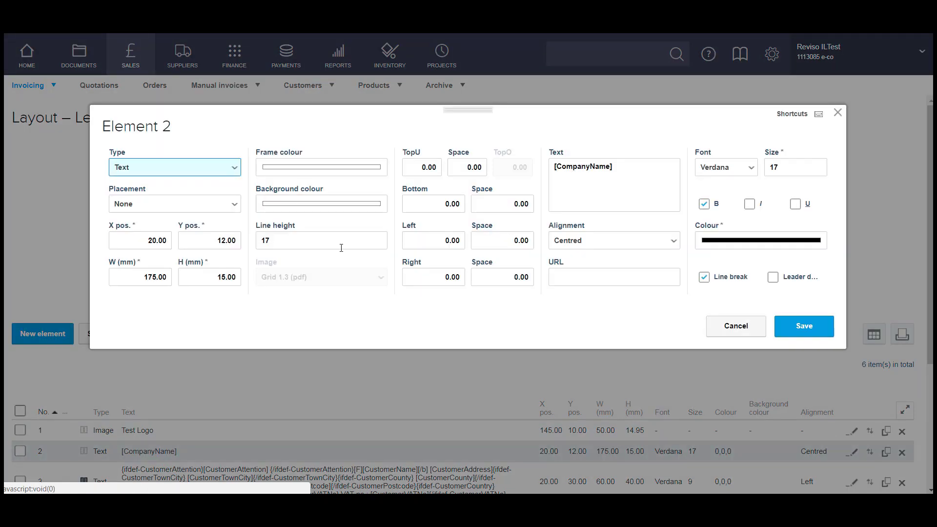
click(234, 203)
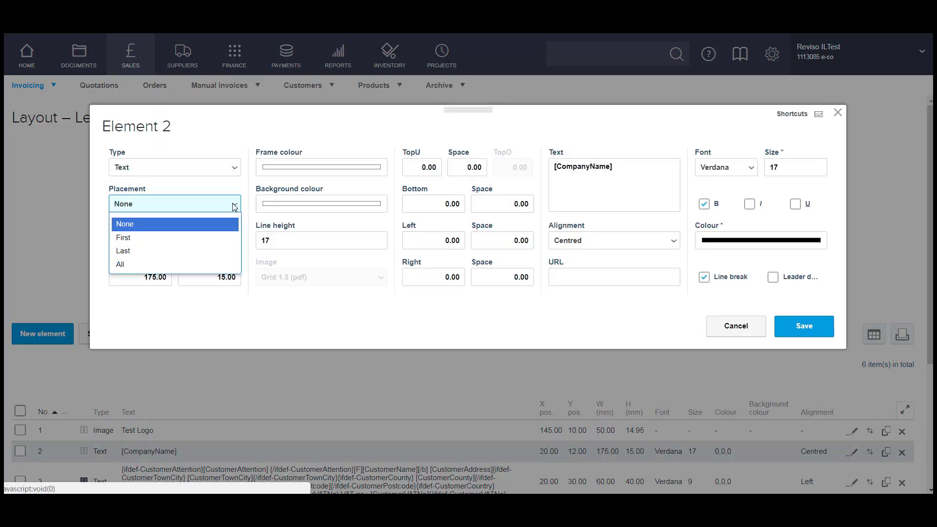
click(209, 266)
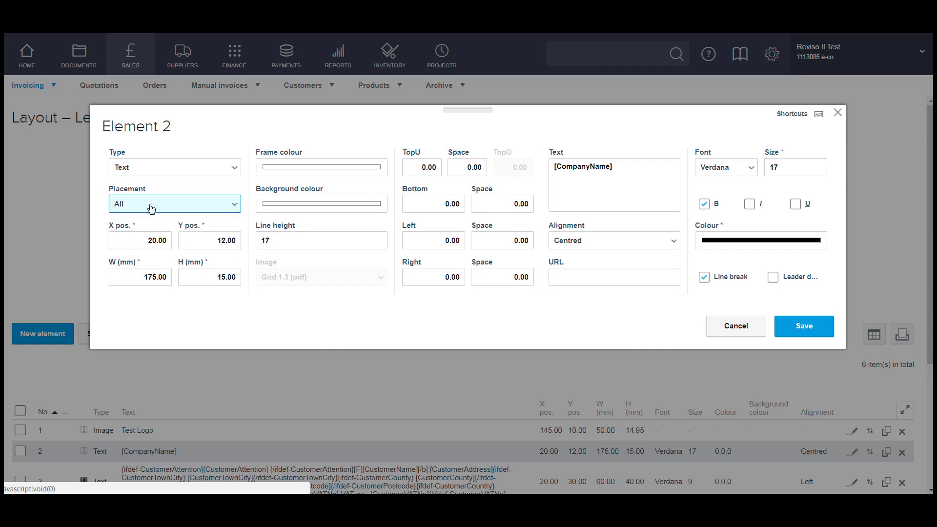
click(791, 331)
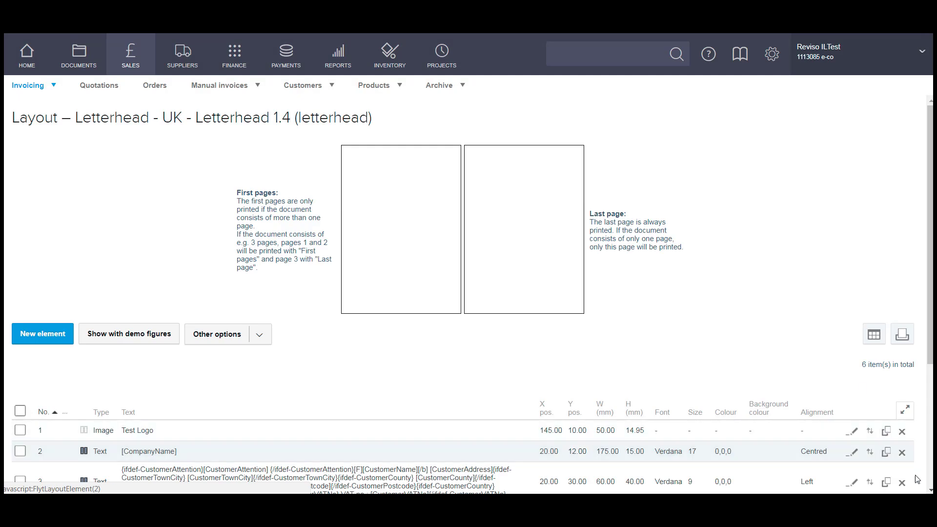
Step: Review the placement choices of the company name element and close its settings without changes
click(852, 452)
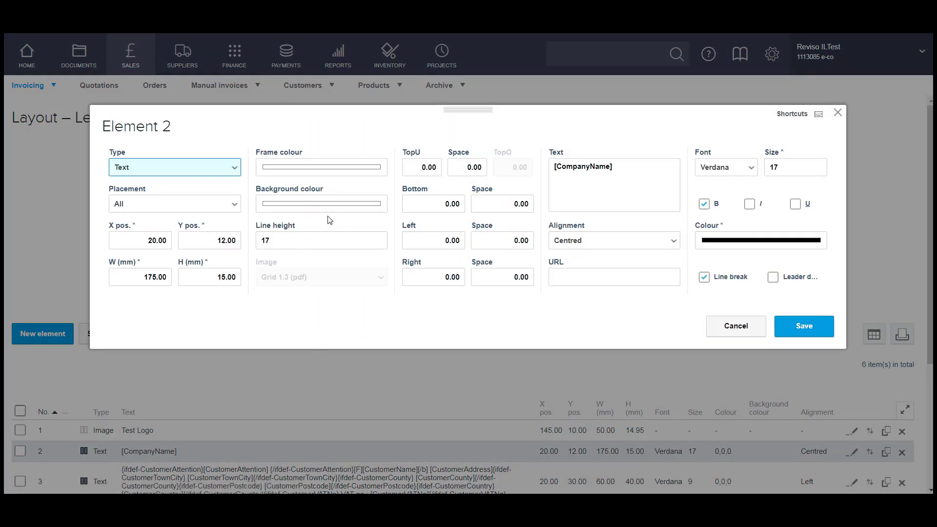
click(233, 207)
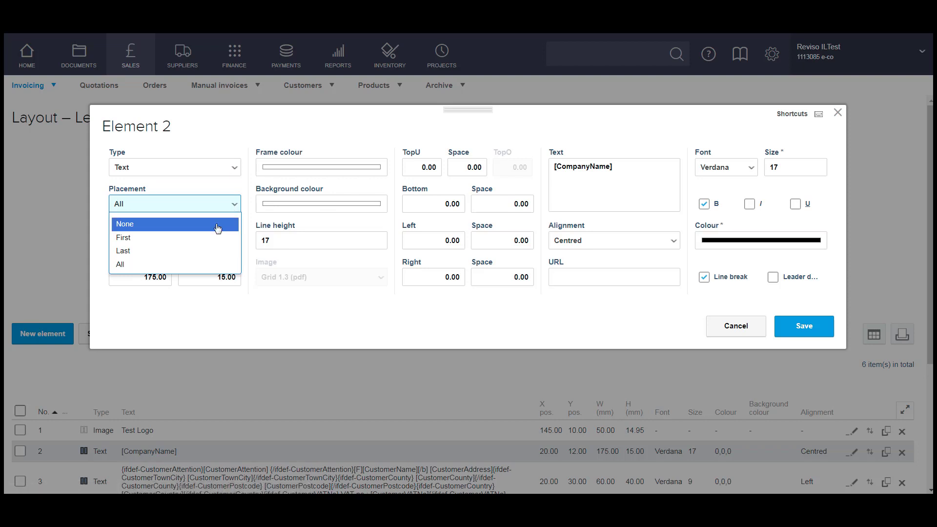
click(839, 113)
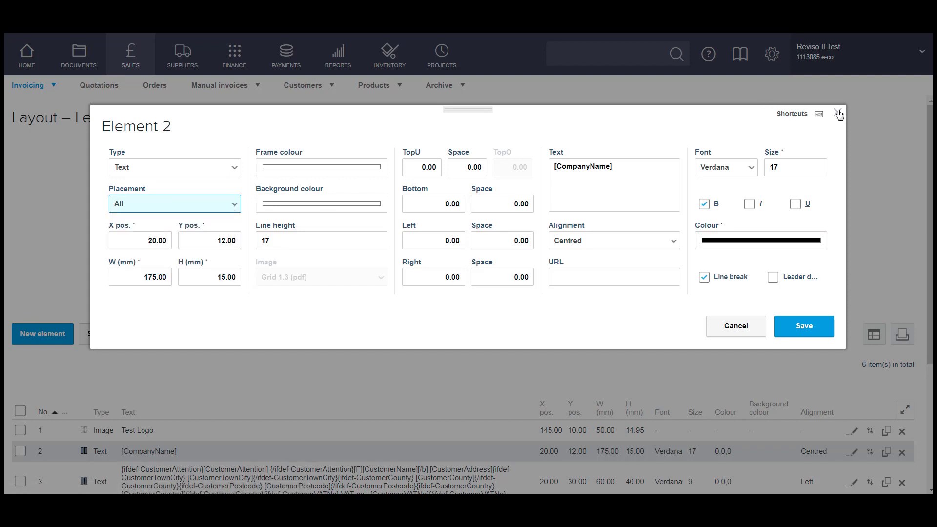
click(839, 113)
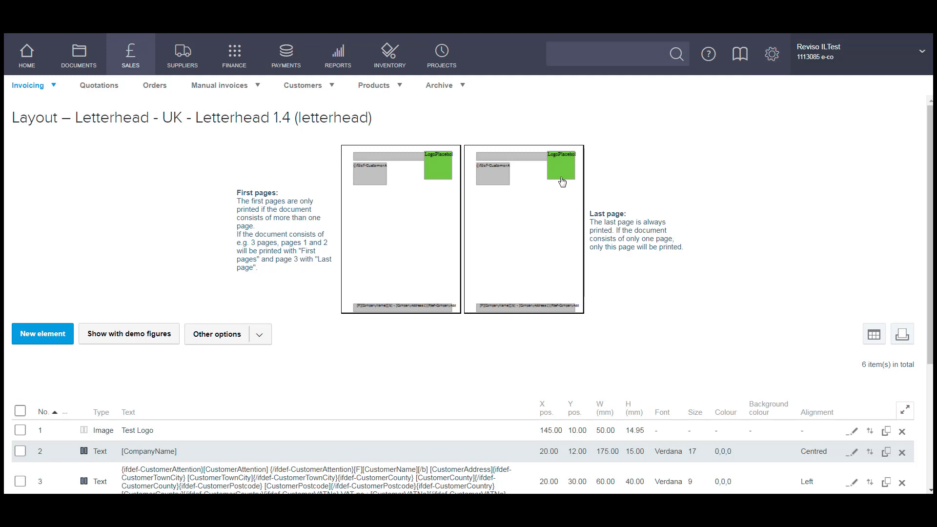
Step: Check the account's Add logo option and view the settings of the customer address element
click(771, 58)
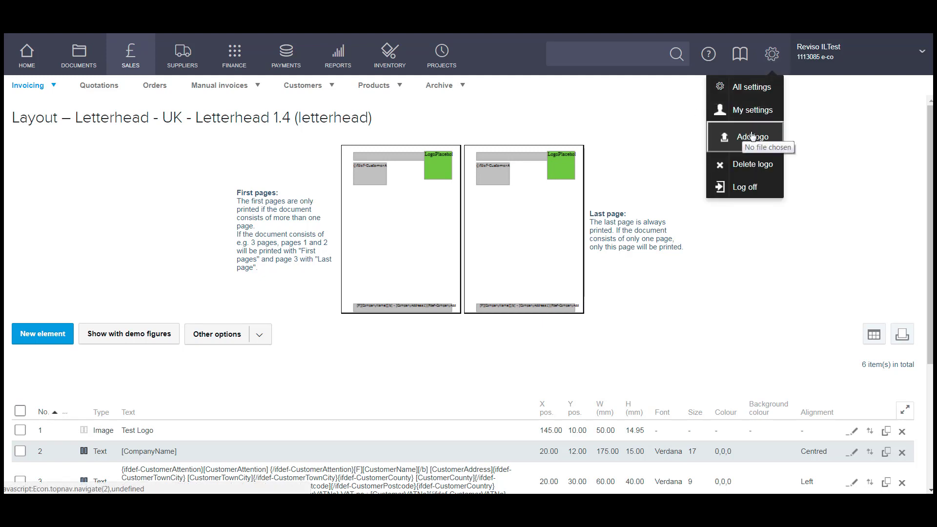
mouse_move(378, 188)
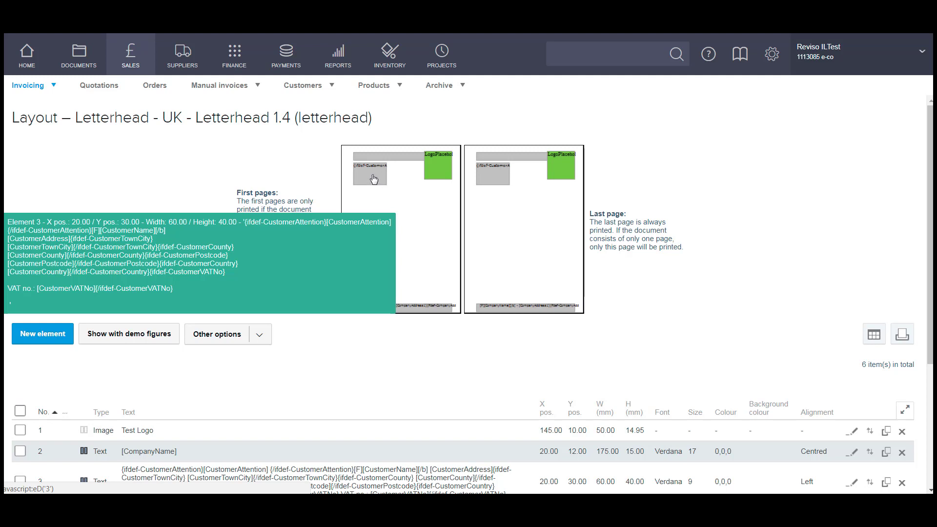
click(374, 180)
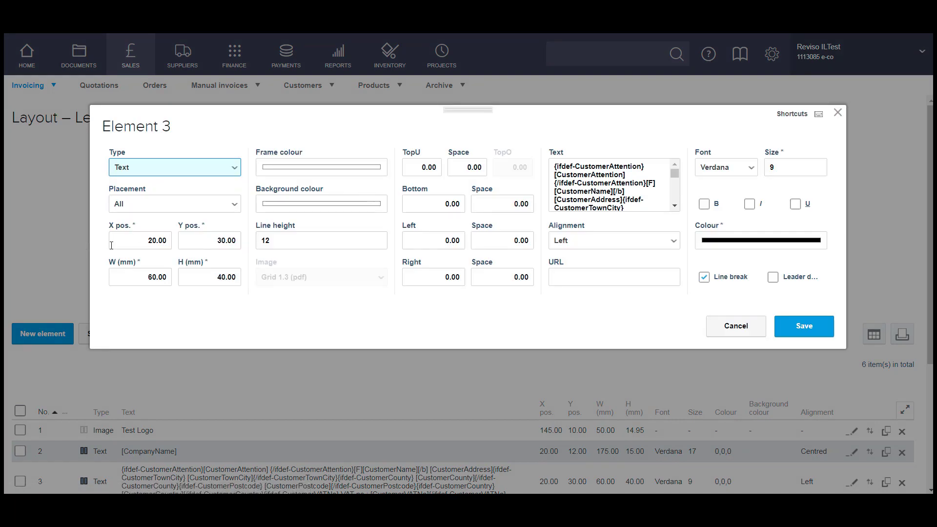
click(839, 114)
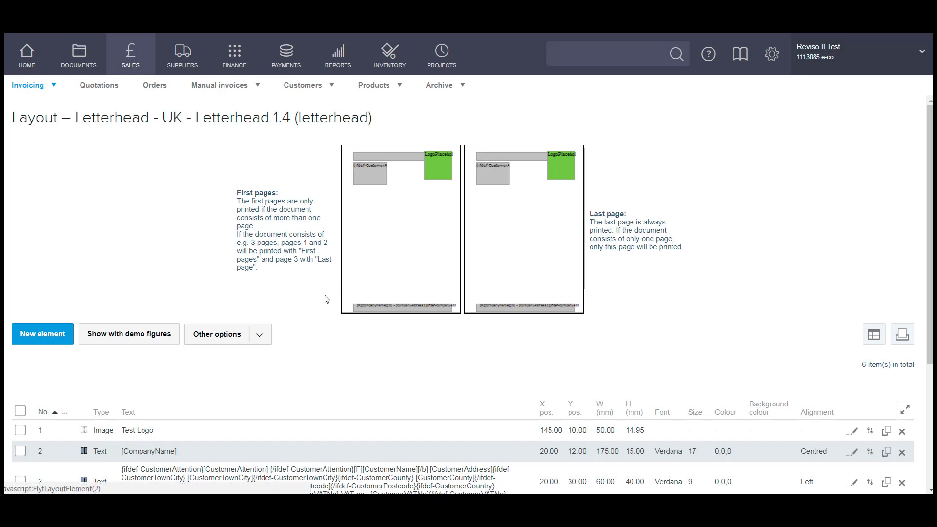
Step: Select the customer address element and view its horizontal and vertical move options without moving it
scroll(307, 308, down, 1)
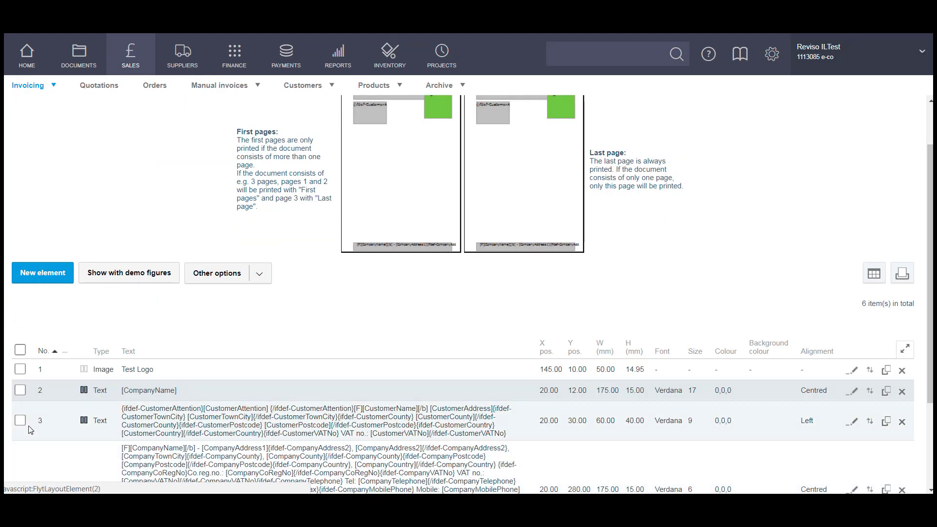
click(20, 420)
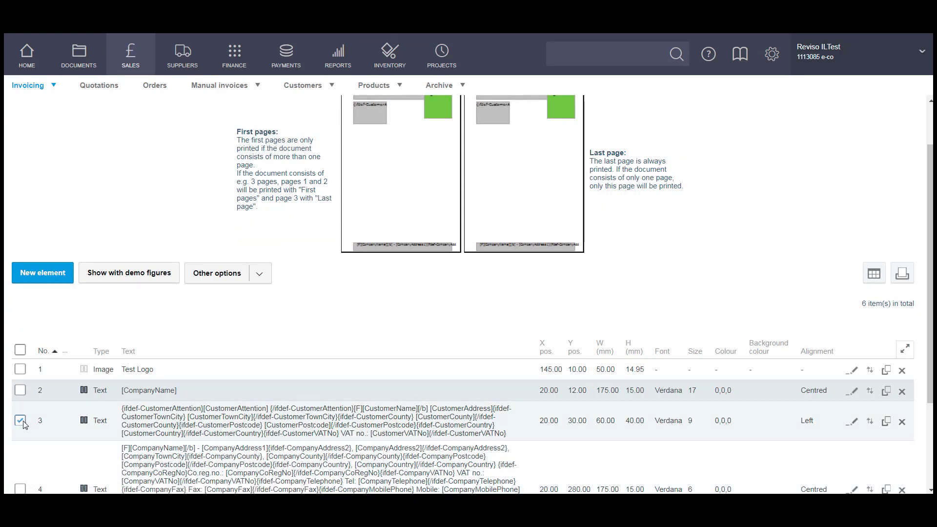
click(259, 273)
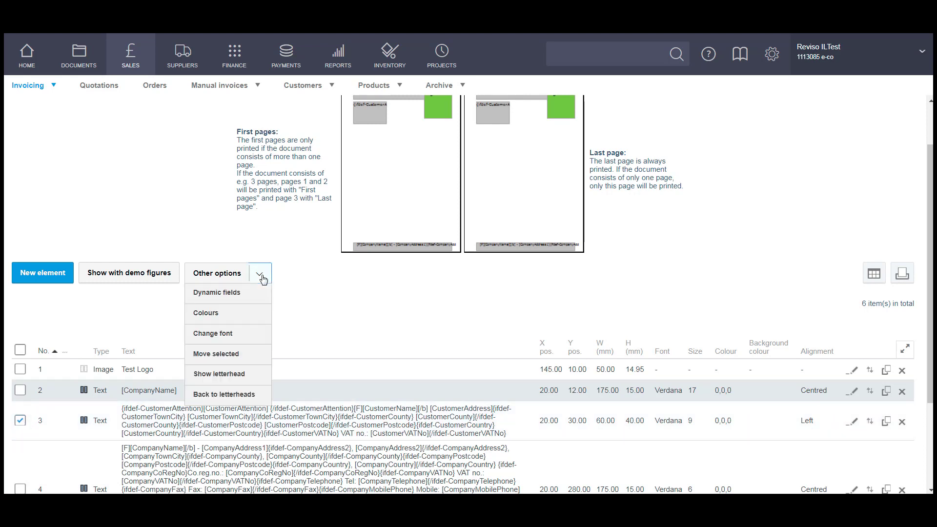
click(216, 354)
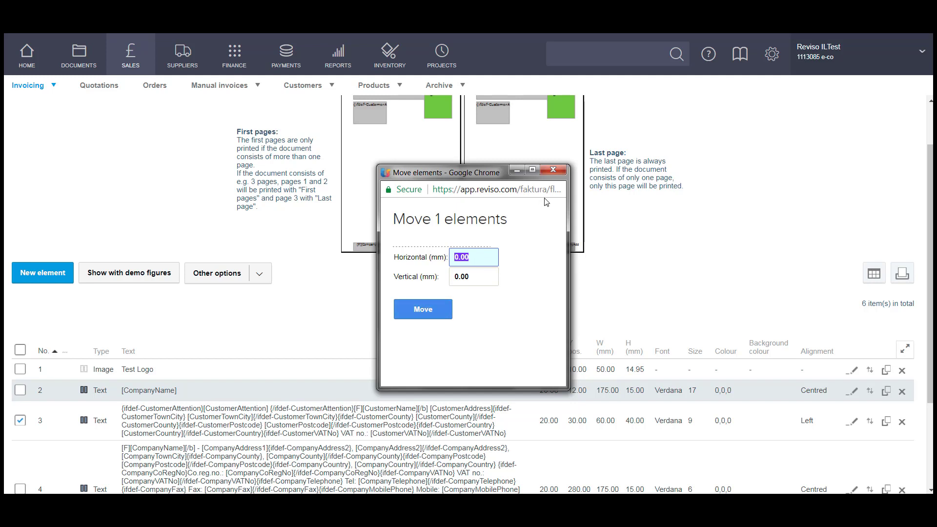
click(554, 171)
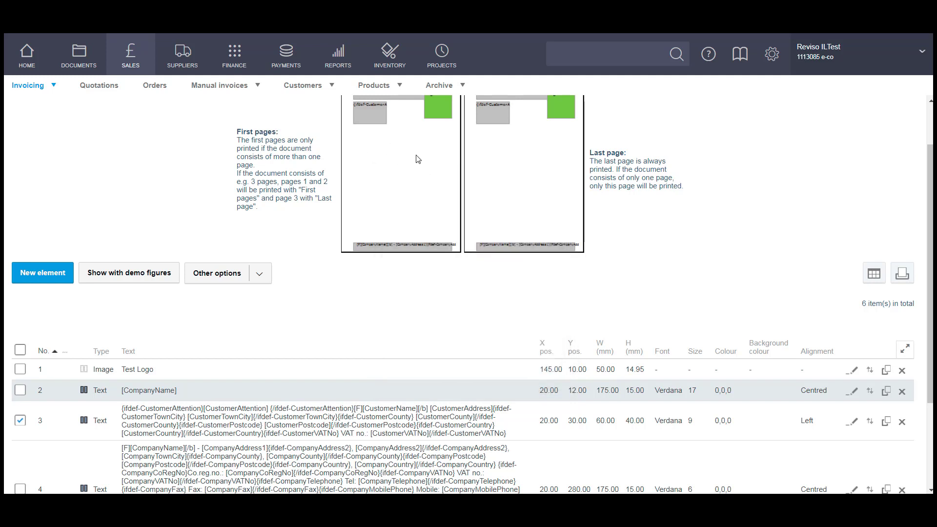
Step: Preview the UK - Letterhead 1.4 letterhead as a PDF and close the preview
scroll(293, 273, up, 2)
click(239, 341)
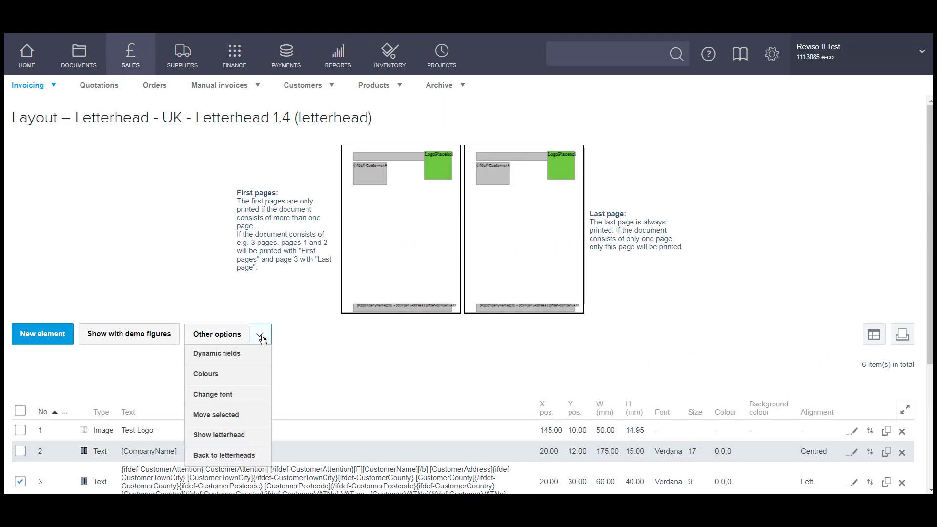
click(225, 442)
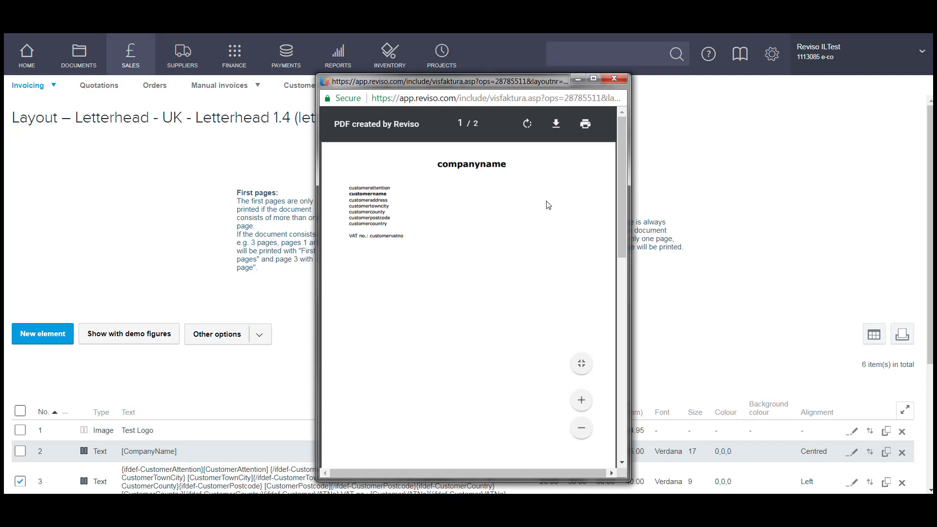
click(614, 80)
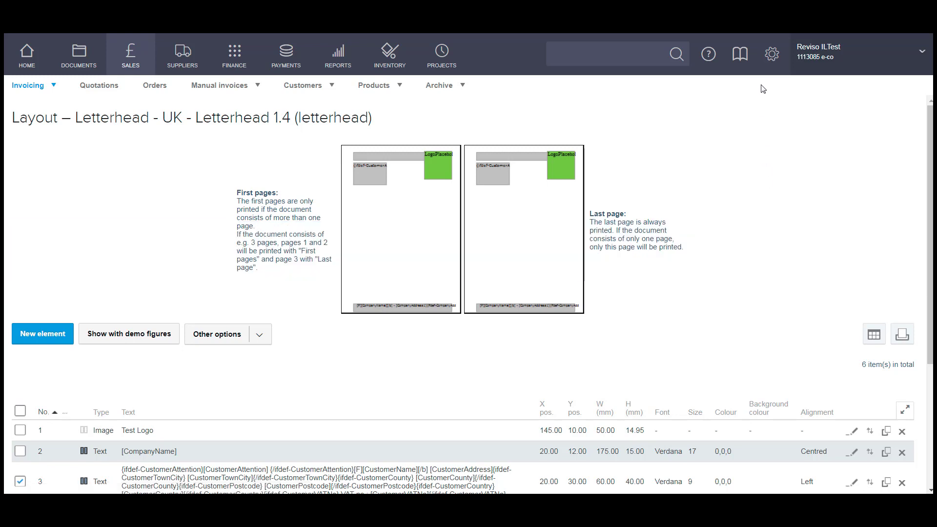
Step: Check the company's master information in the account settings and return to the sales area
click(771, 54)
click(756, 87)
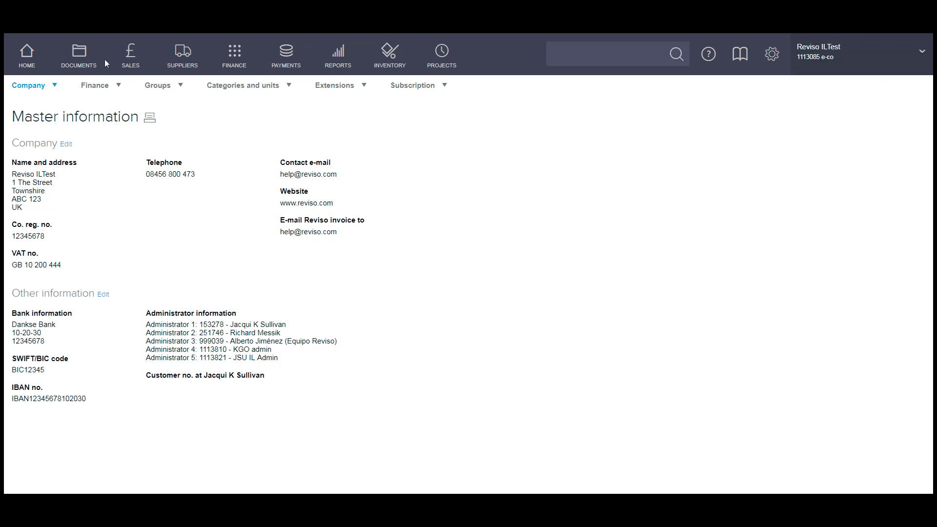
click(130, 61)
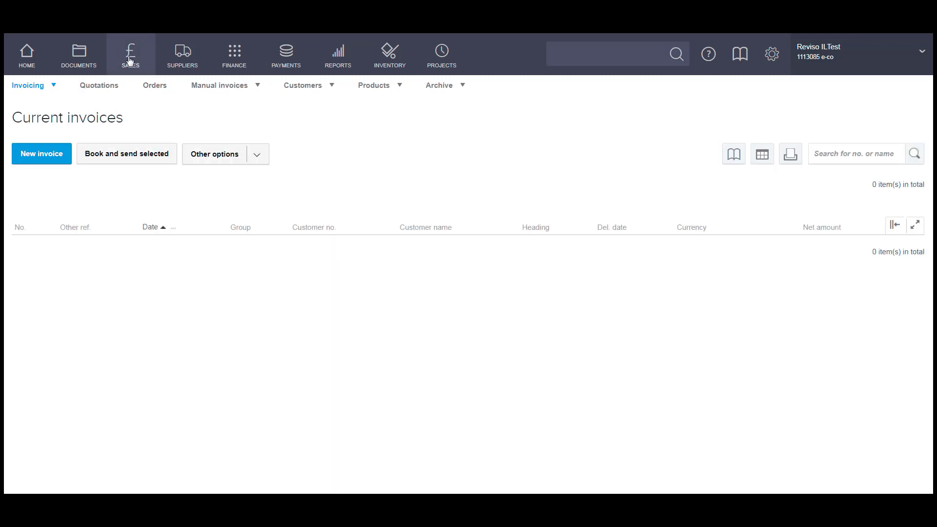
Step: View the layout of the UK - Letterhead 1.3 letterhead from the design and layout settings, and return to the letterhead list
mouse_move(37, 87)
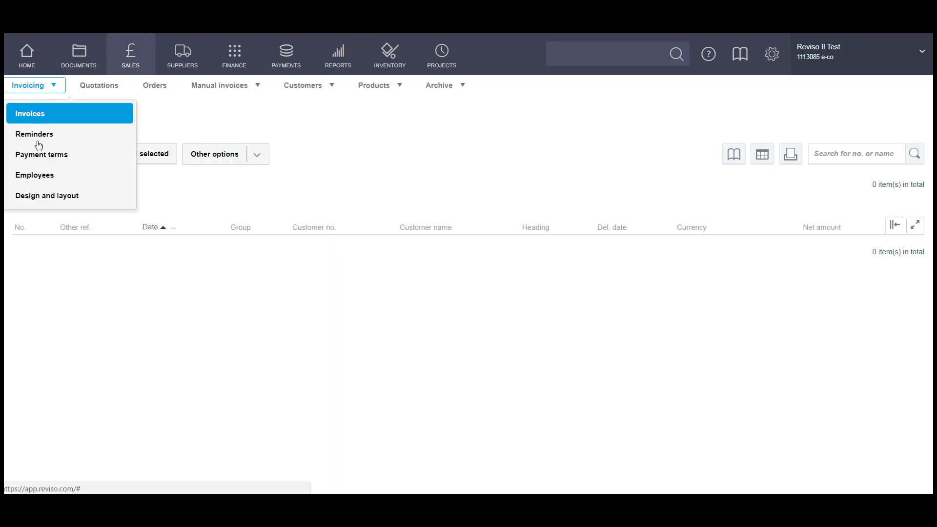
click(34, 201)
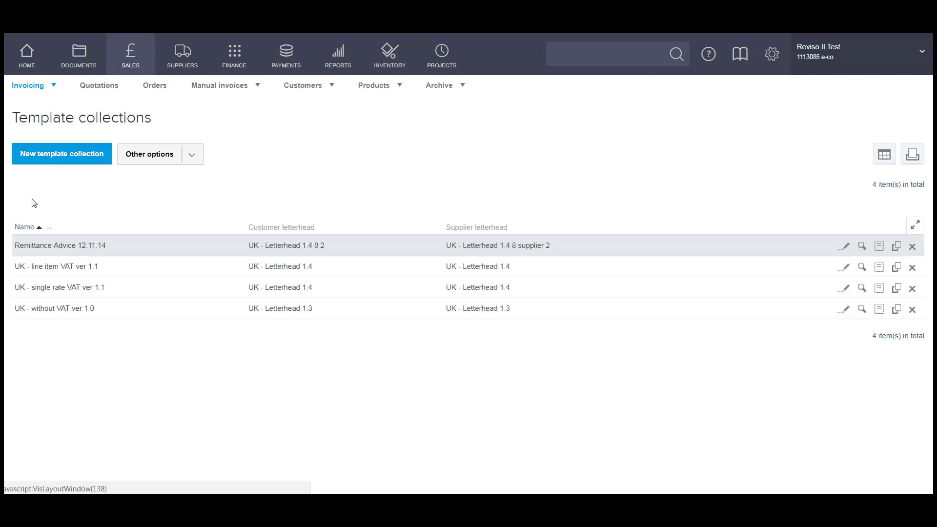
click(189, 156)
click(141, 196)
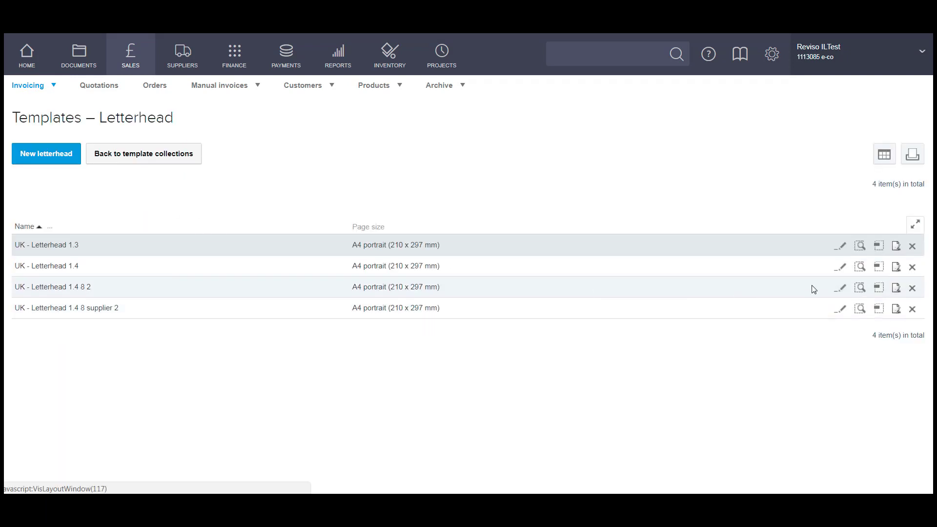
click(896, 247)
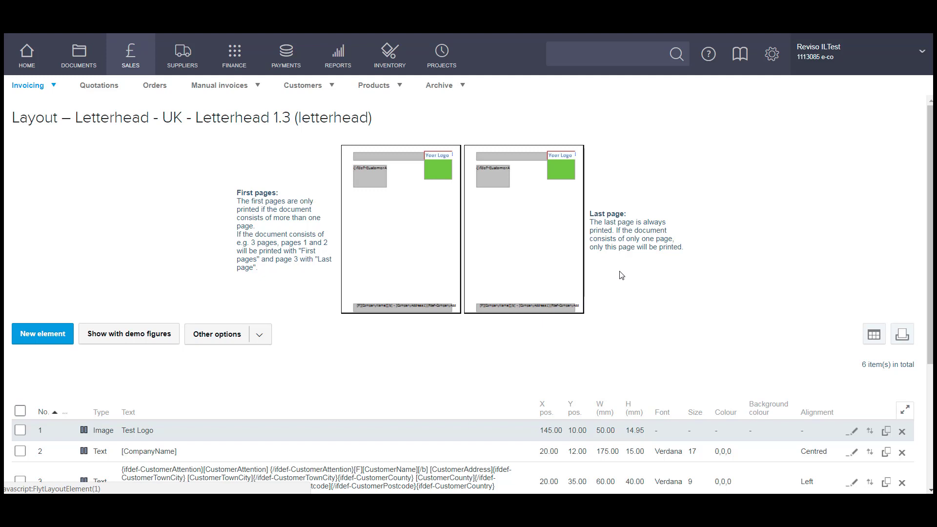
click(262, 337)
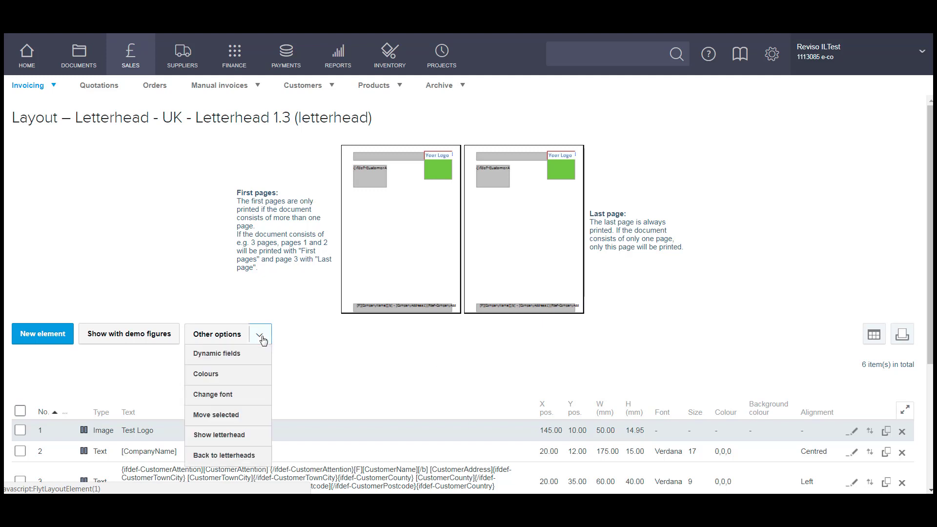
click(223, 456)
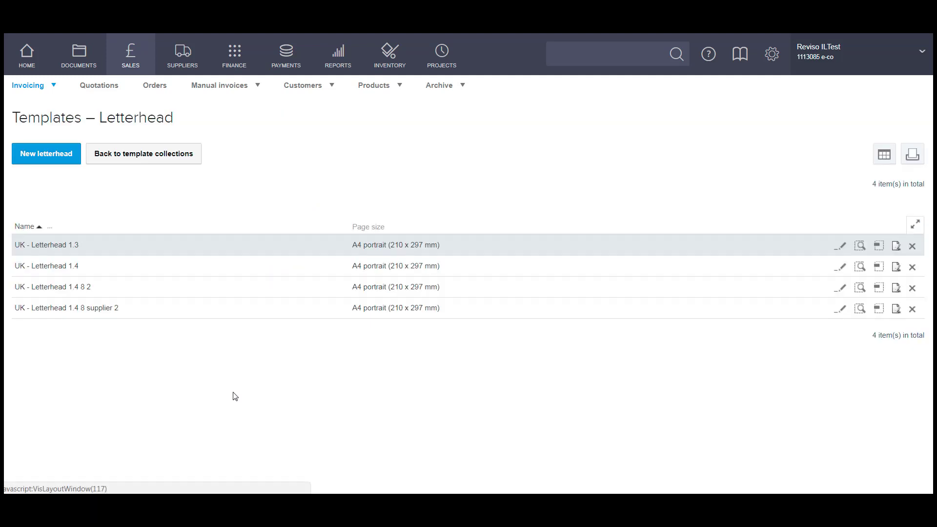
Step: Open the layout of the Invoice template in the UK - line item VAT ver 1.1 template collection
click(148, 156)
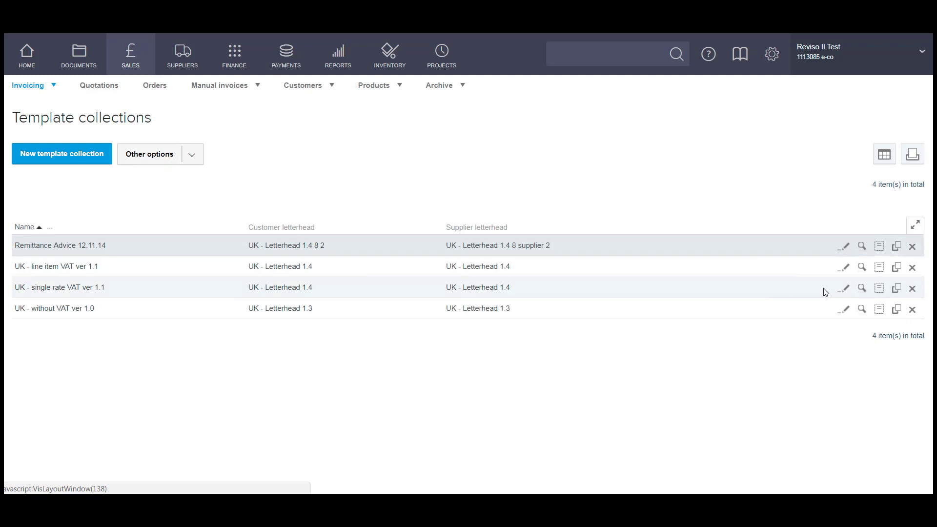
click(880, 268)
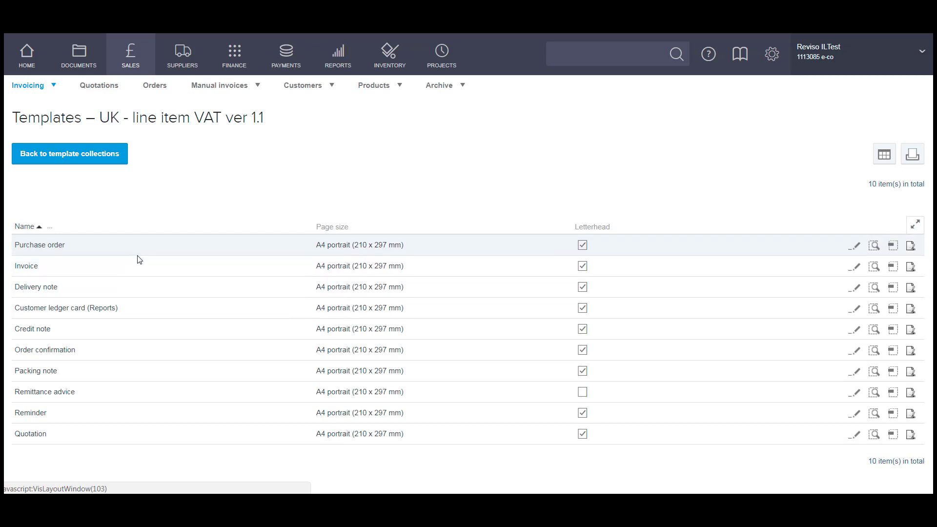
click(910, 269)
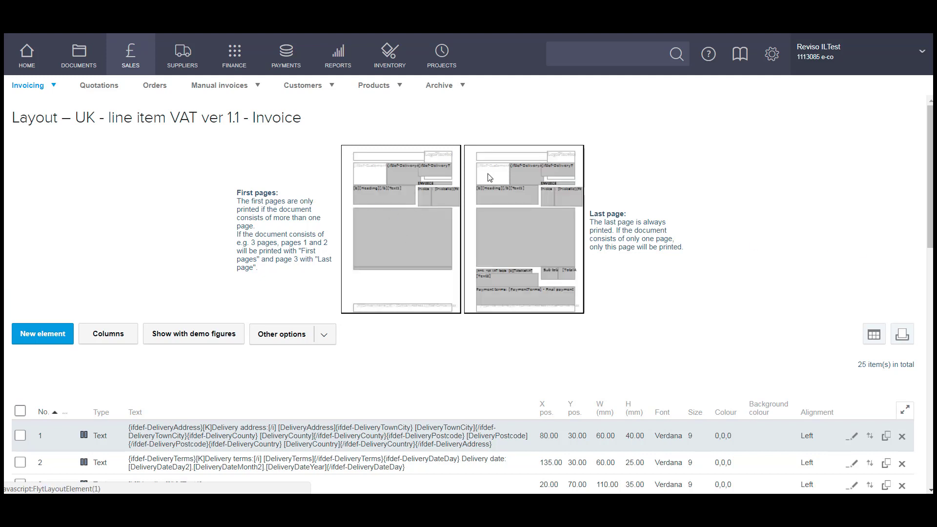
Step: Inspect the elements in the invoice layout preview and review the delivery address element's text and settings without changing them
mouse_move(520, 251)
mouse_move(371, 254)
mouse_move(531, 288)
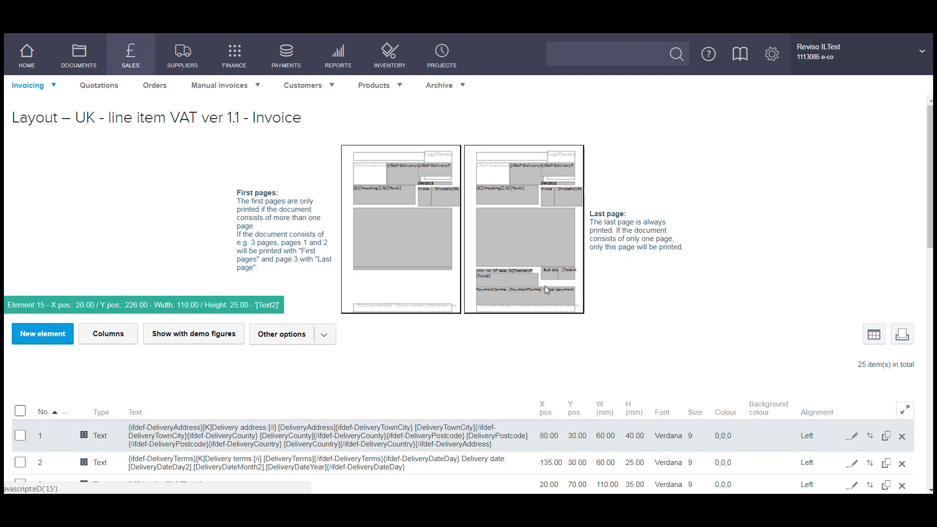
mouse_move(520, 181)
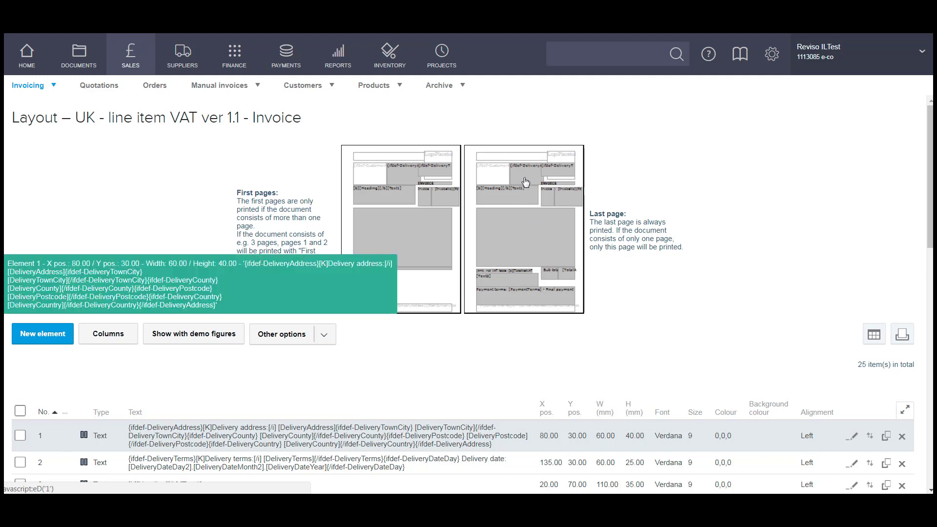
click(526, 178)
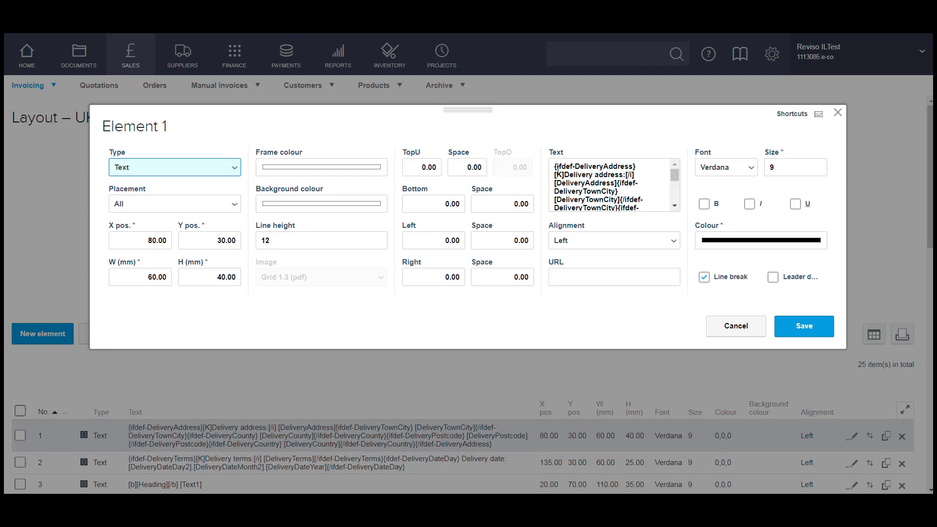
scroll(609, 168, down, 5)
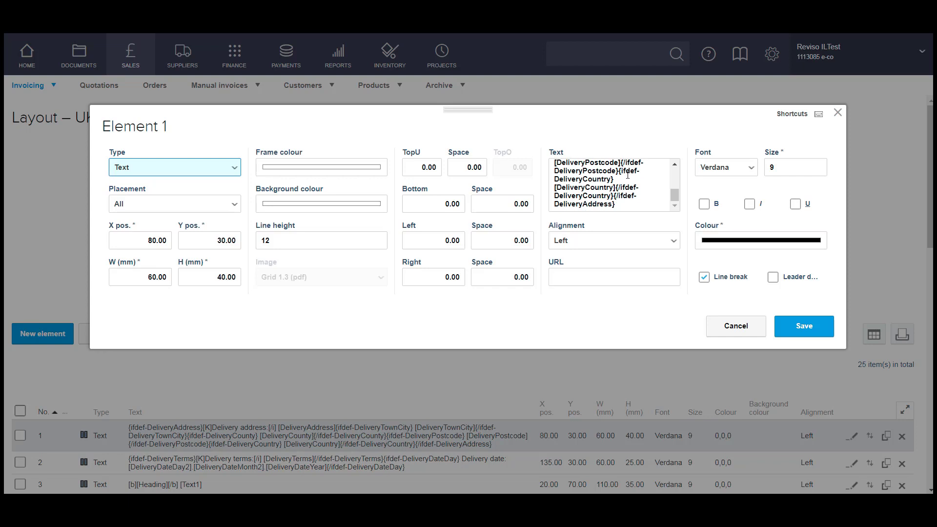
click(837, 113)
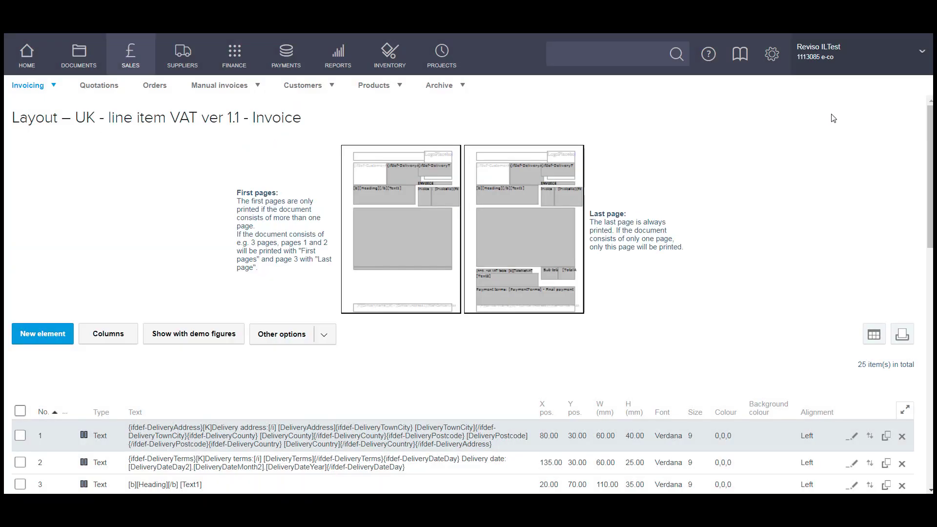
Step: View the list of dynamic fields available for the invoice and close it
click(325, 340)
click(283, 354)
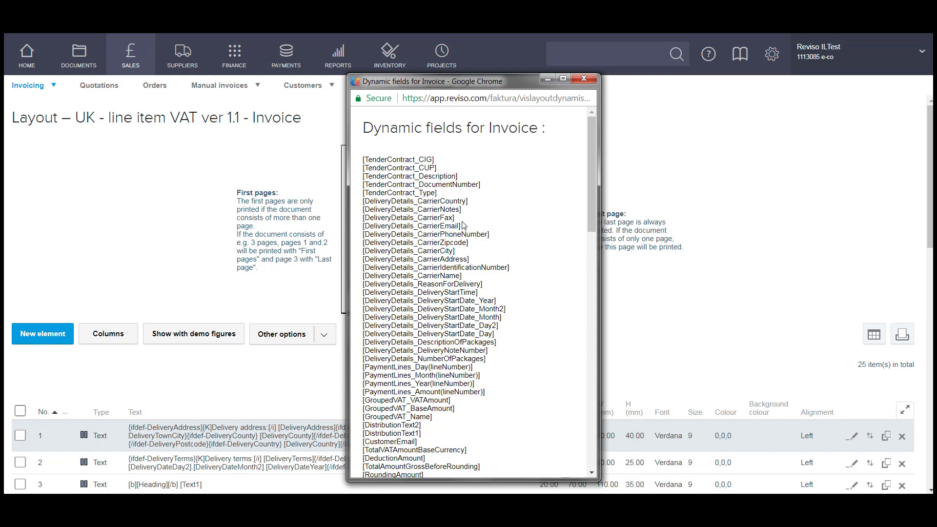
click(584, 80)
Step: Rename the heading of the invoice's Product name column to Description and save it
mouse_move(571, 200)
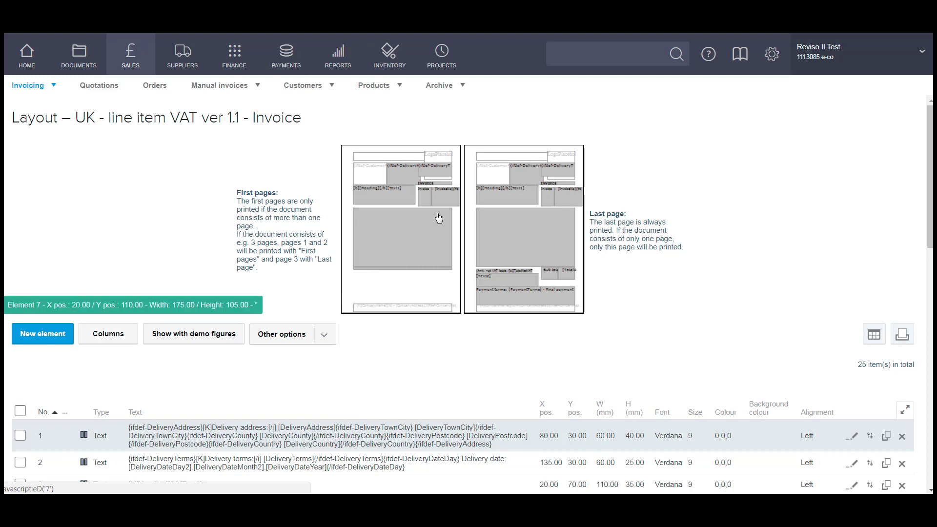
click(121, 338)
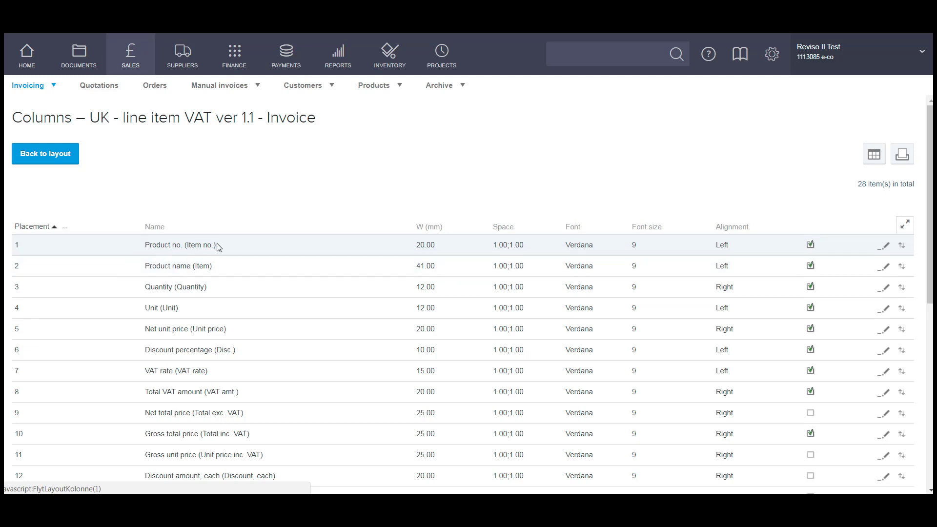
click(189, 250)
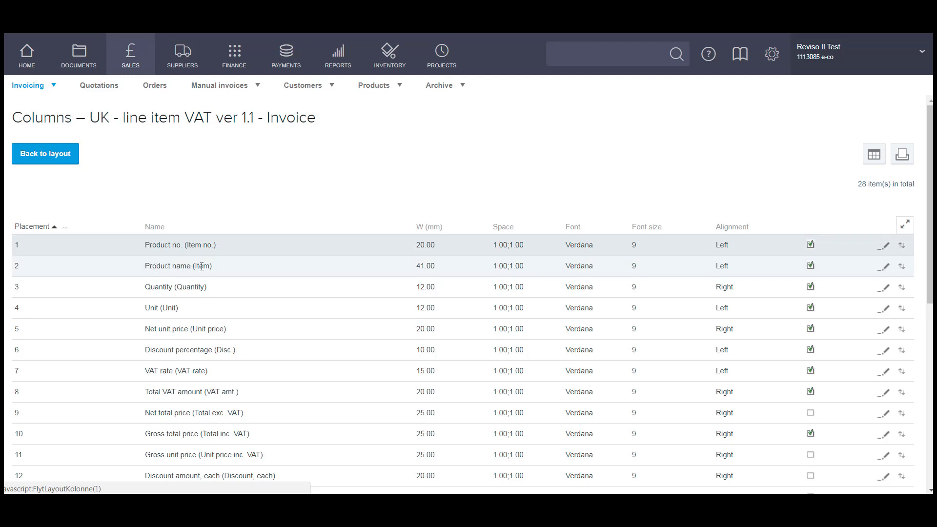
click(885, 268)
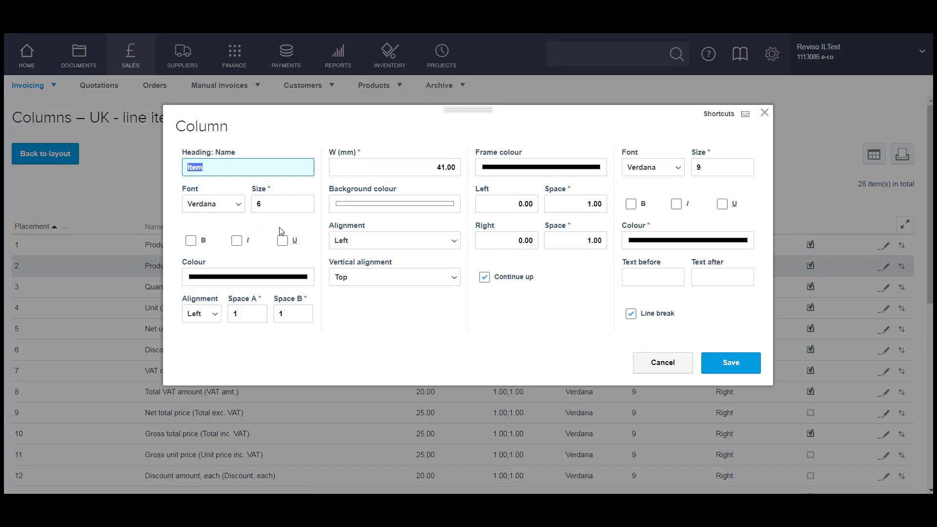
drag(194, 168, 147, 164)
text(Description)
click(714, 363)
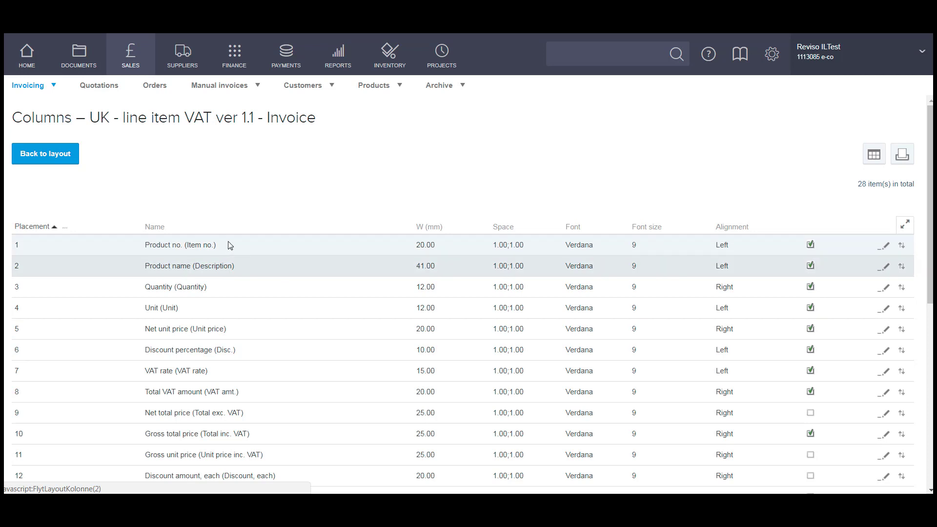
Step: Move the Product name (Description) column to position 1 in the invoice's column order
click(901, 268)
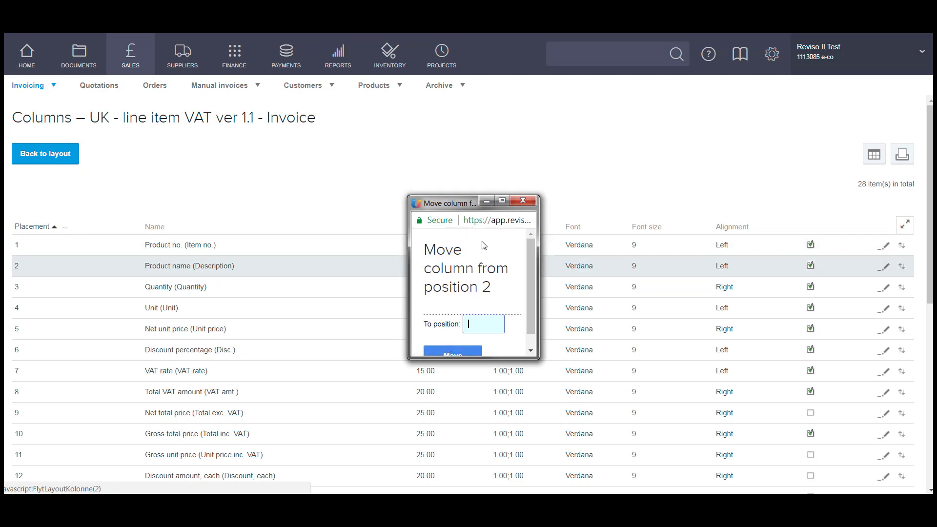
click(502, 200)
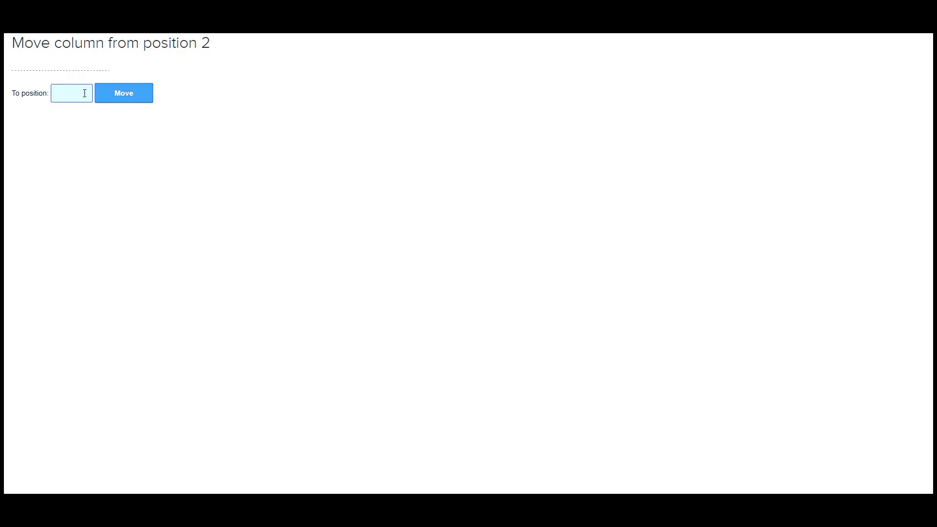
text(4)
click(107, 95)
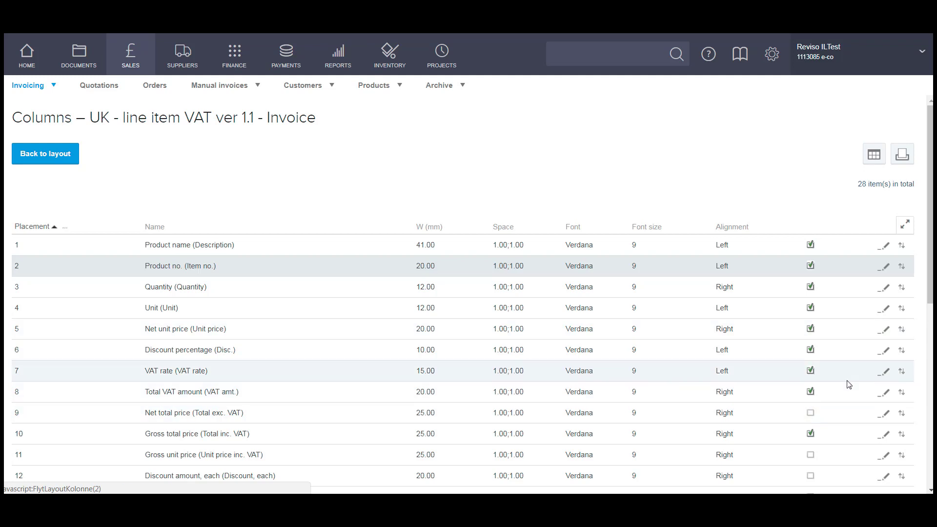
Step: Try to include the Net total price (Total exc. VAT) column on the invoice
scroll(838, 364, down, 1)
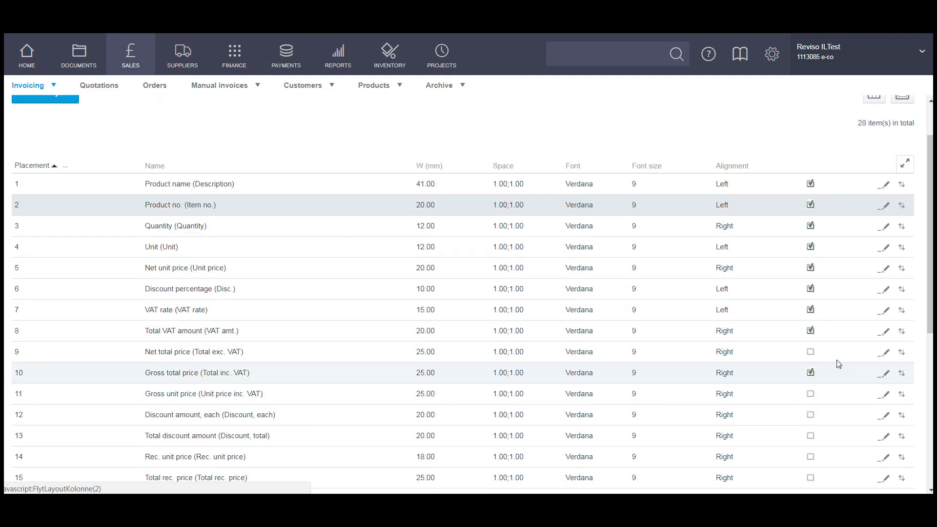
click(808, 352)
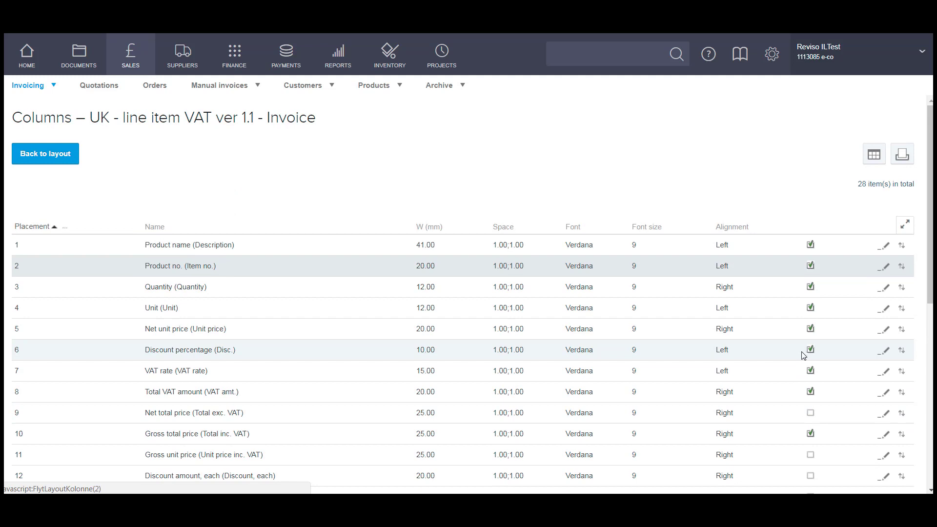
Step: Return to the invoice layout and review the payment terms element's full text, closing its settings without changes
click(38, 156)
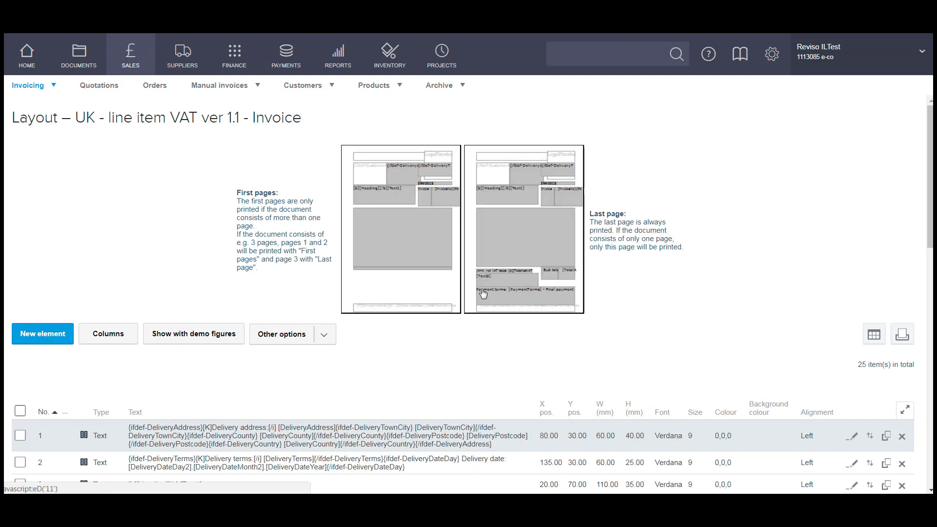
click(509, 300)
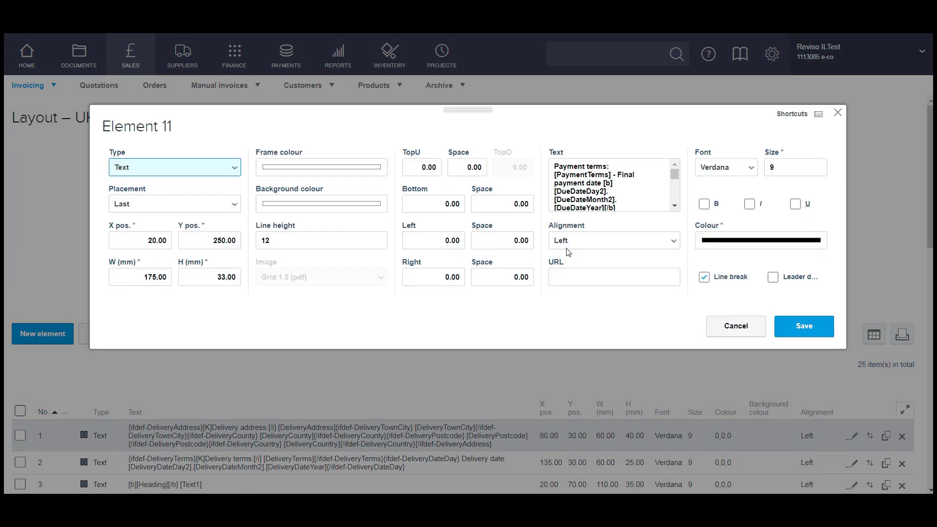
scroll(639, 171, down, 5)
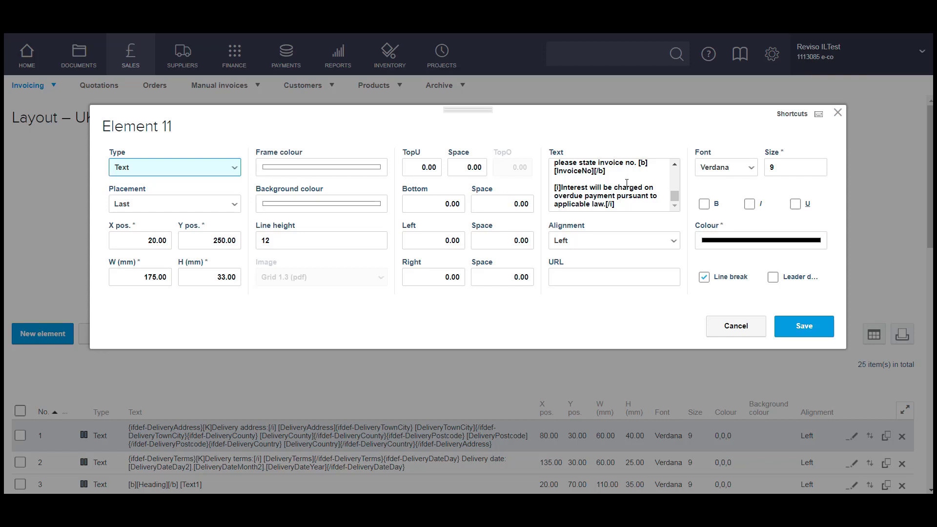
scroll(639, 181, up, 5)
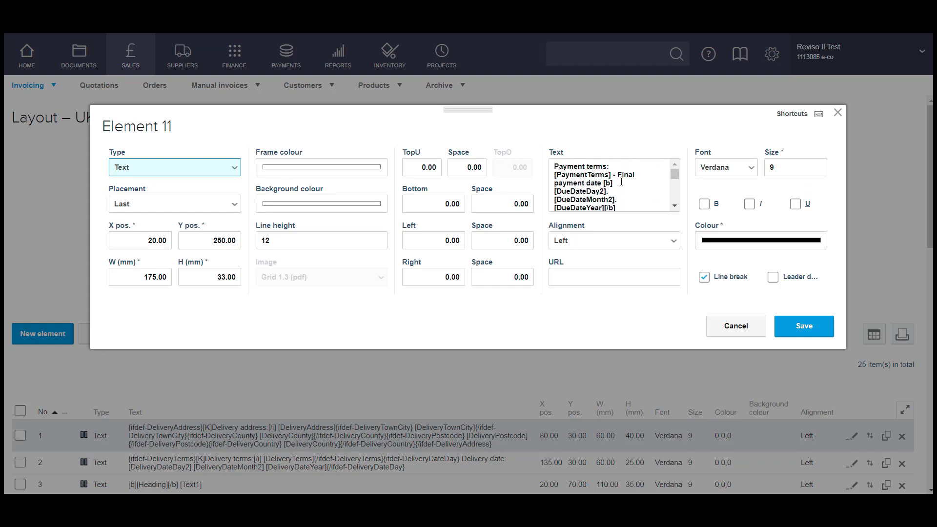
scroll(619, 181, down, 3)
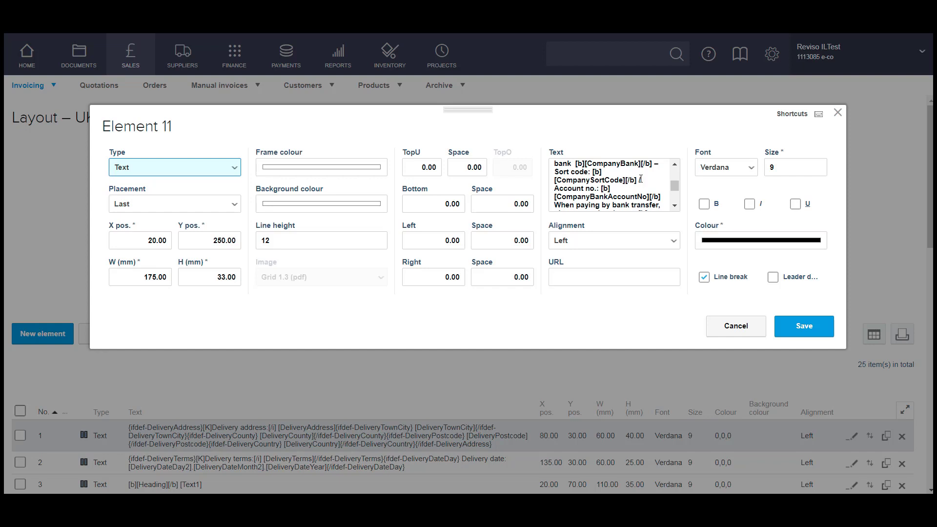
scroll(641, 179, down, 2)
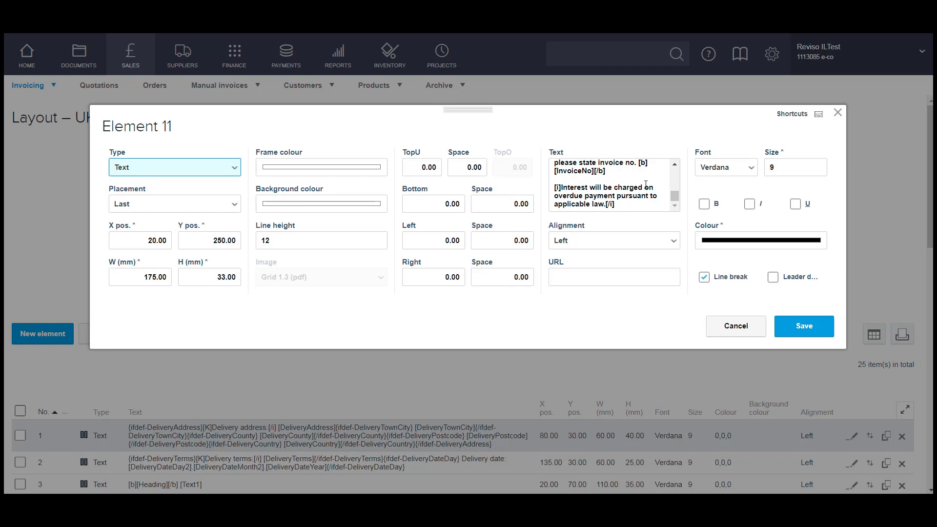
click(837, 115)
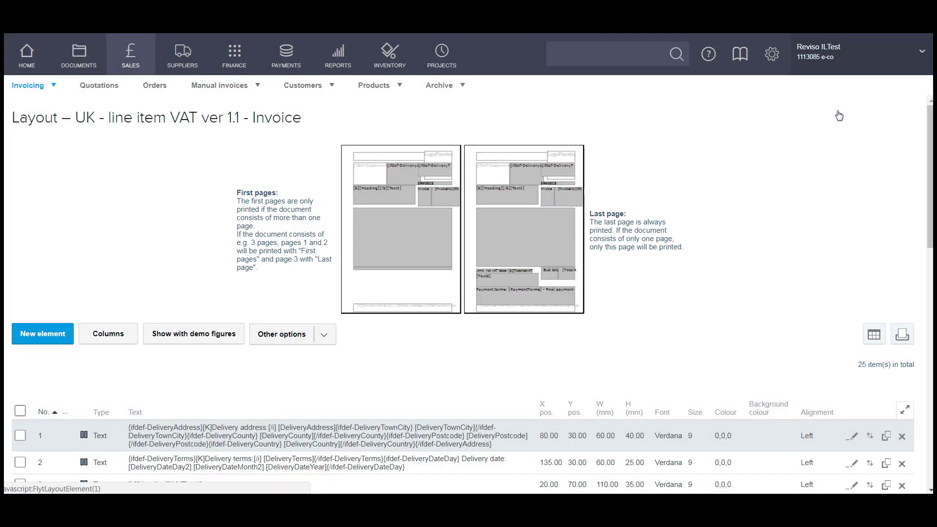